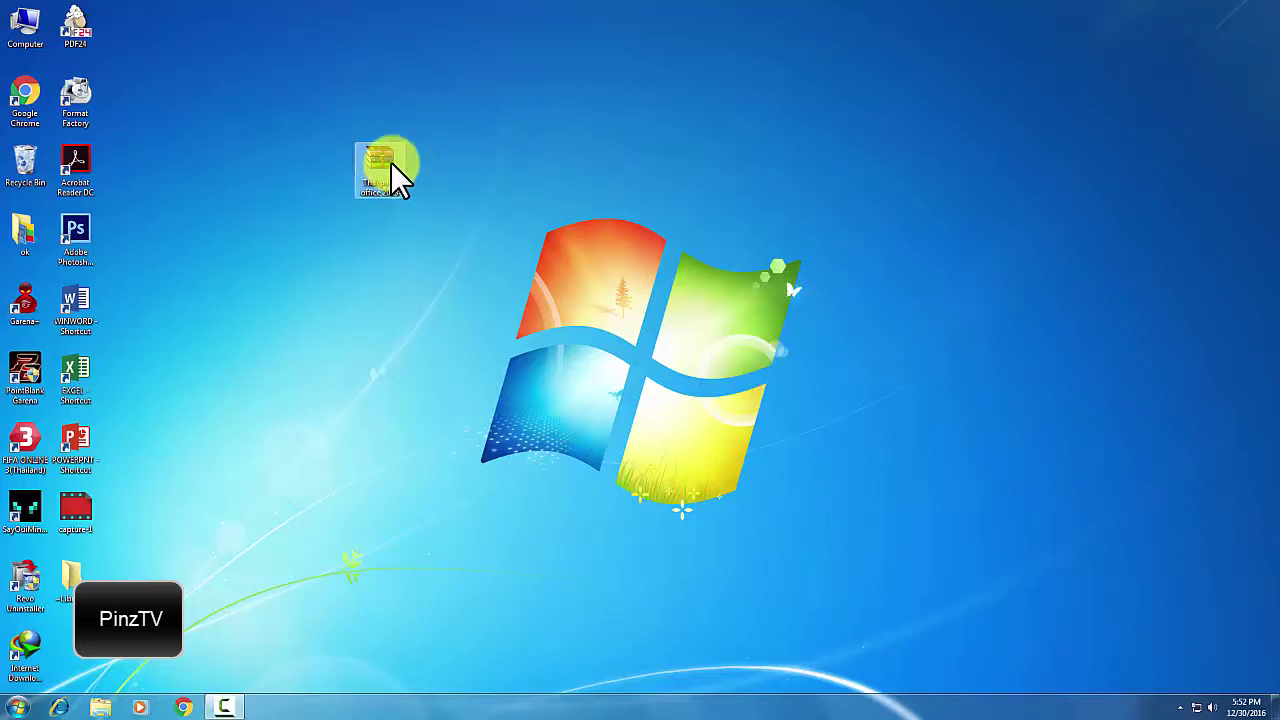
- Start Word from the desktop shortcut and create a blank document
click(381, 212)
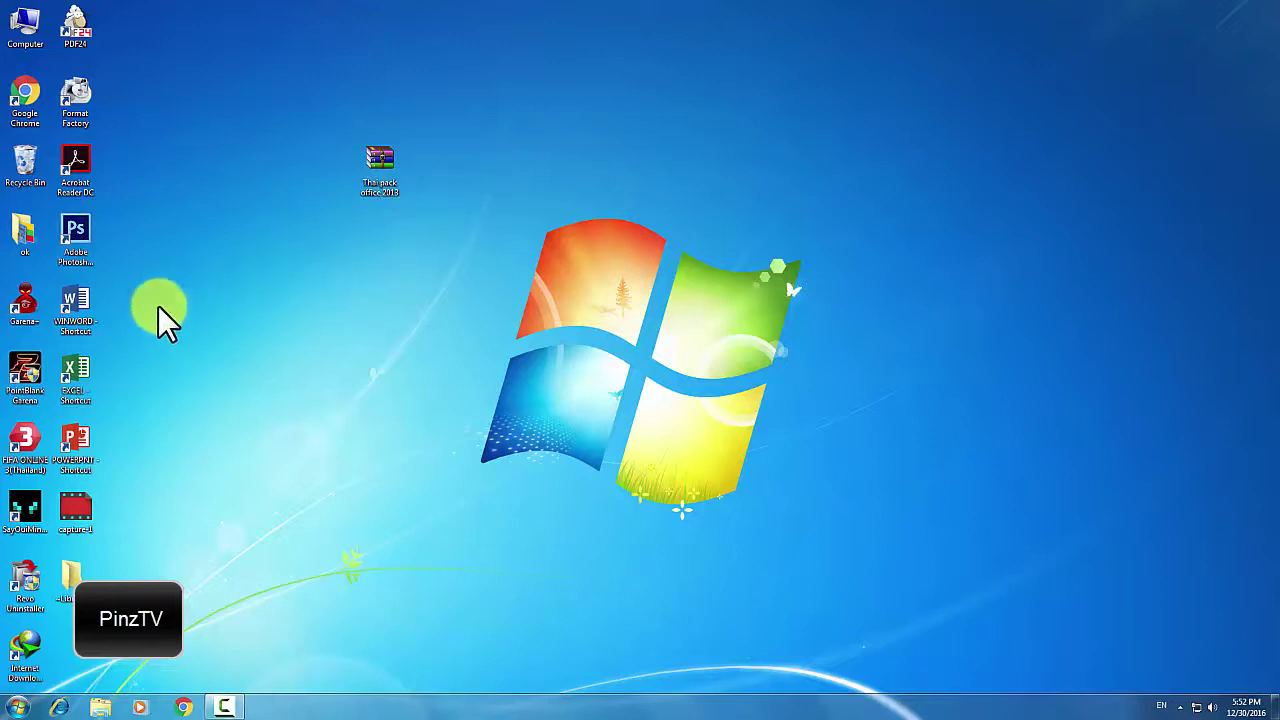
double_click(72, 305)
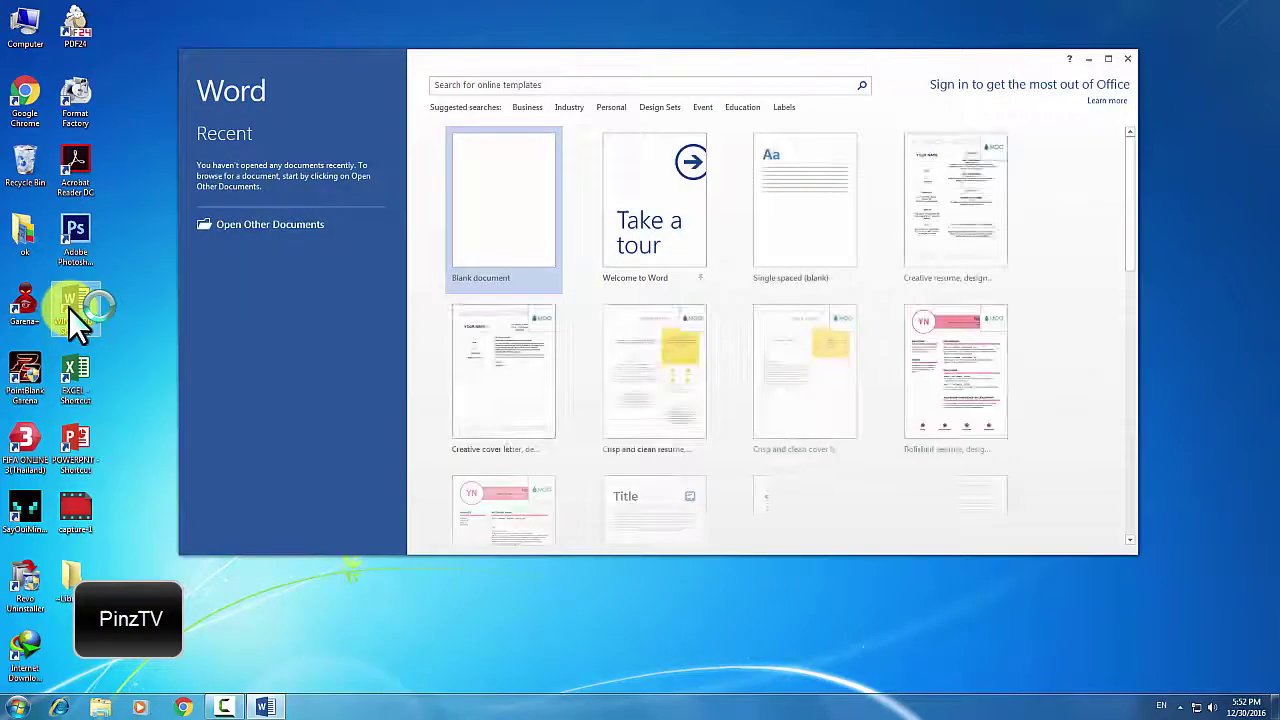
click(503, 185)
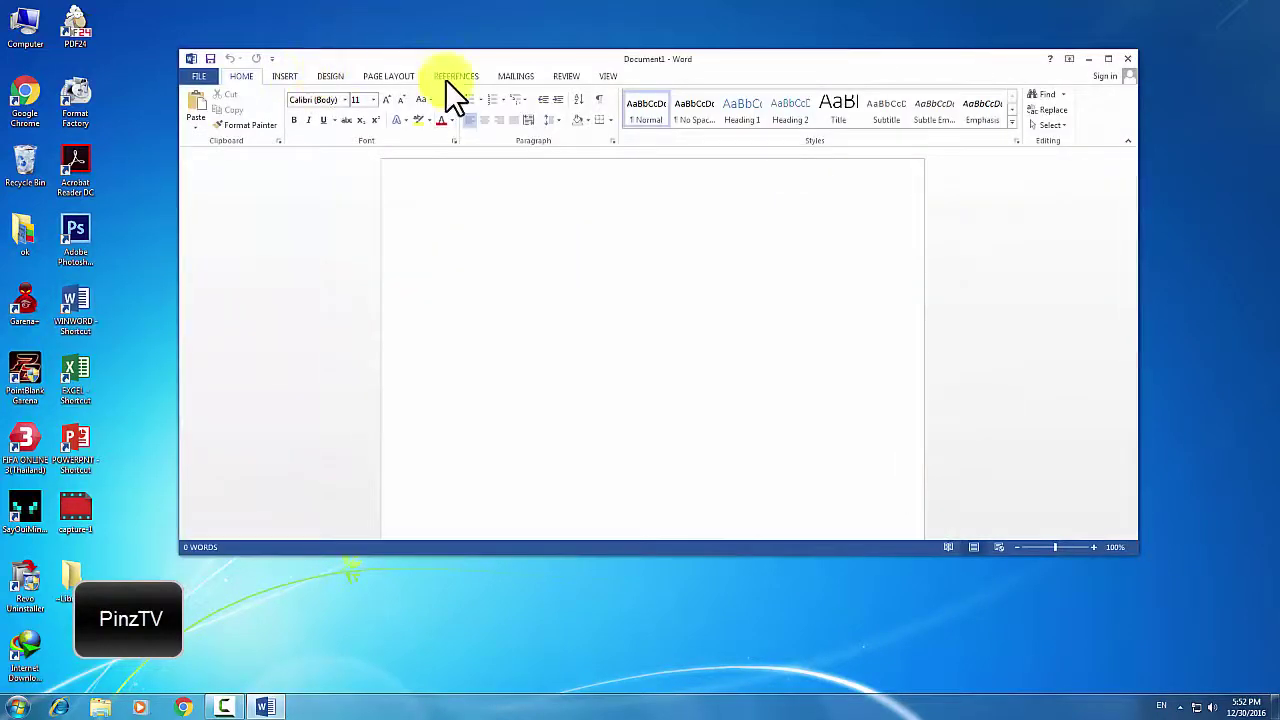
- Examine the proofing status of Thai in Word's language options, and close Word
click(200, 76)
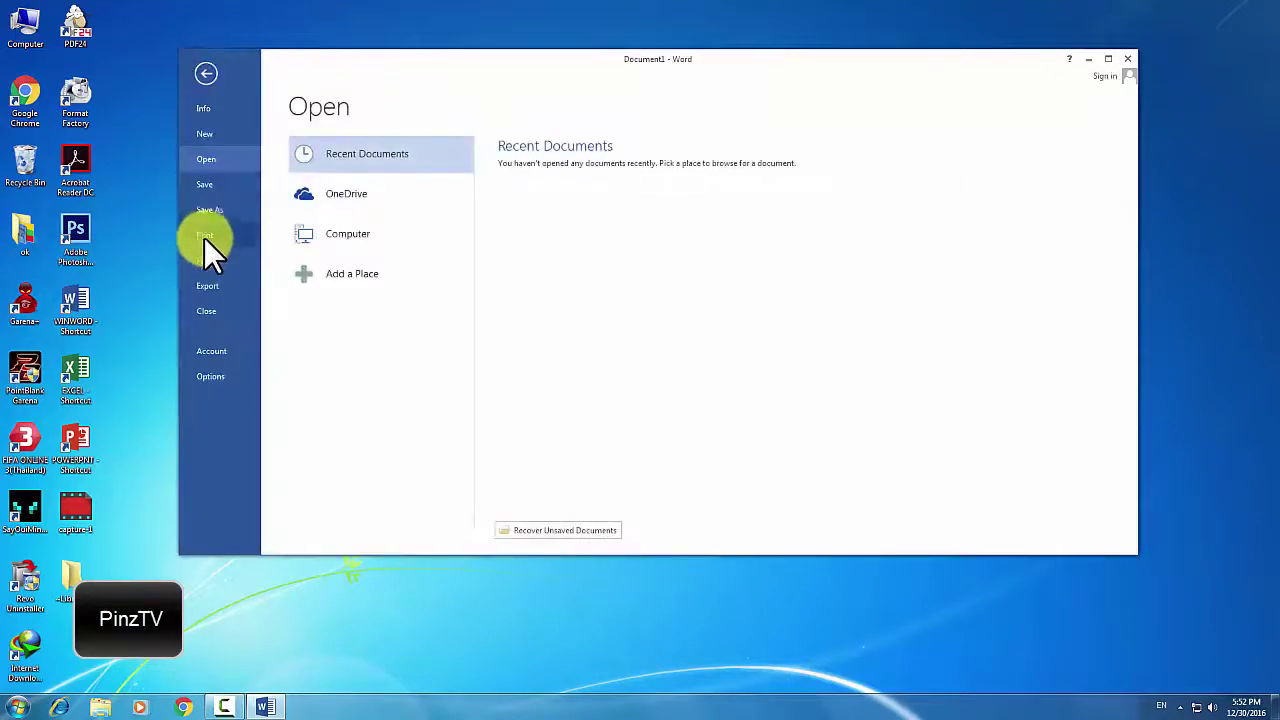
click(210, 377)
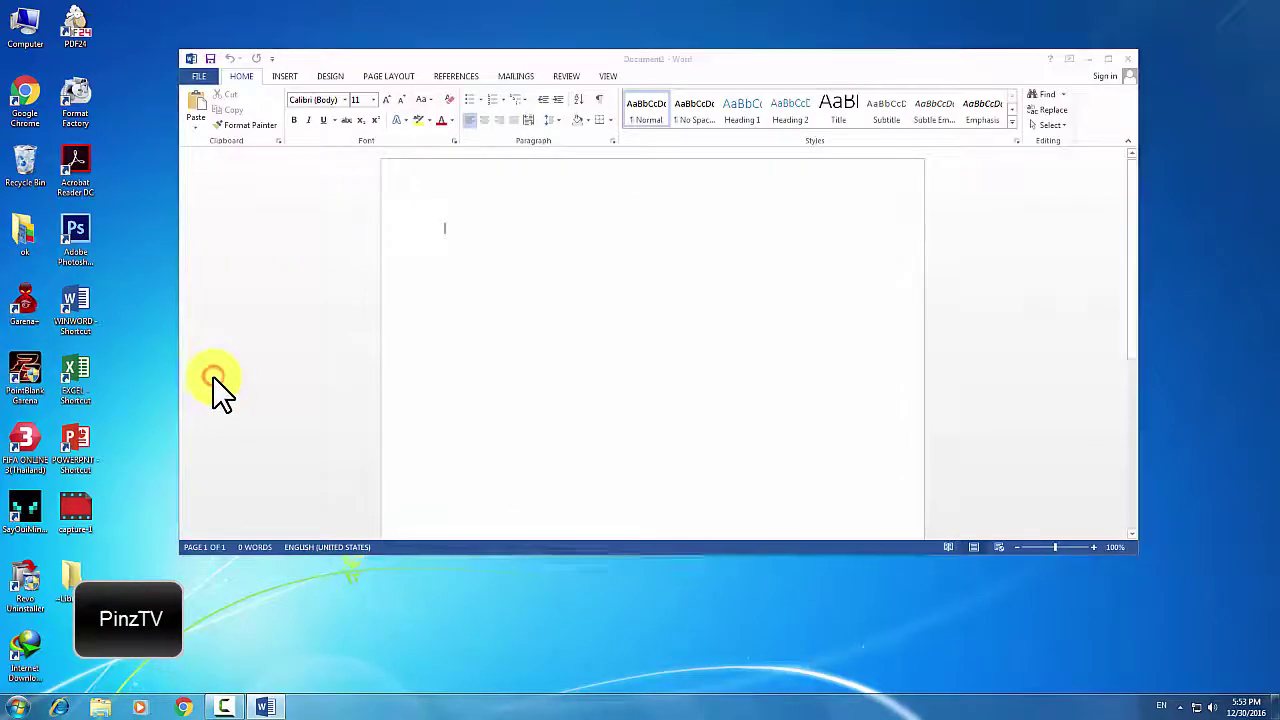
click(399, 225)
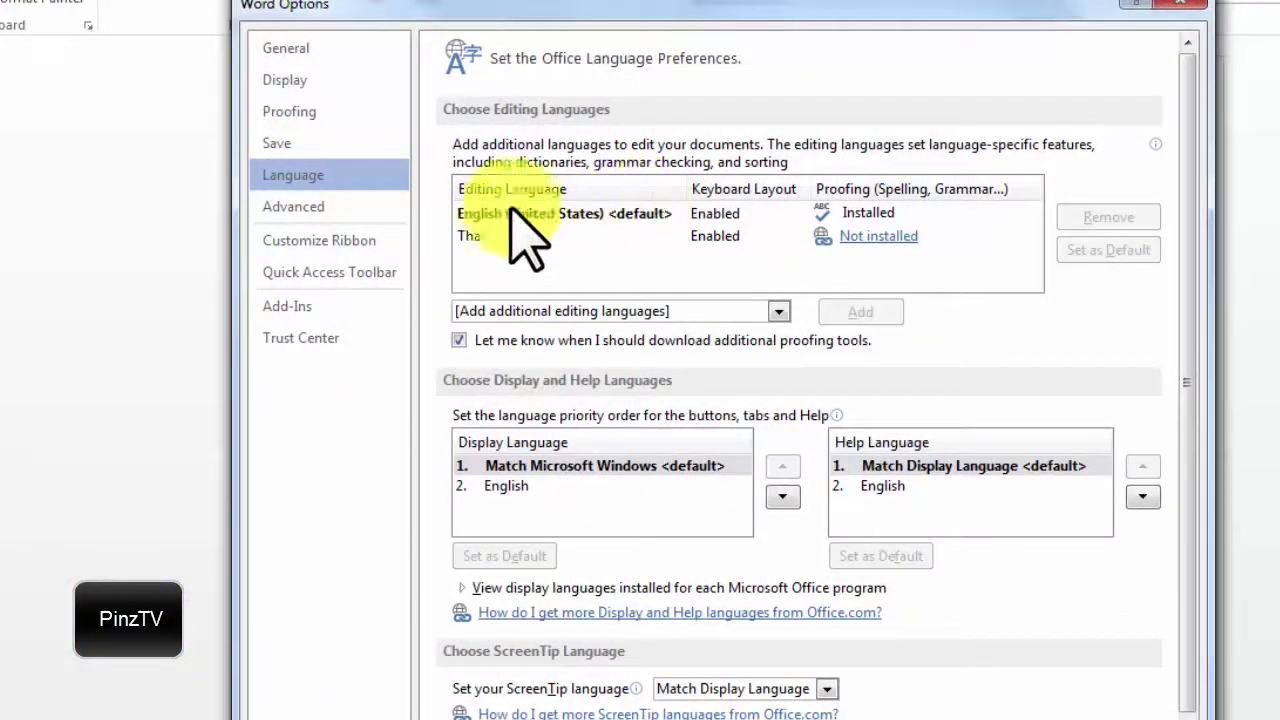
click(470, 236)
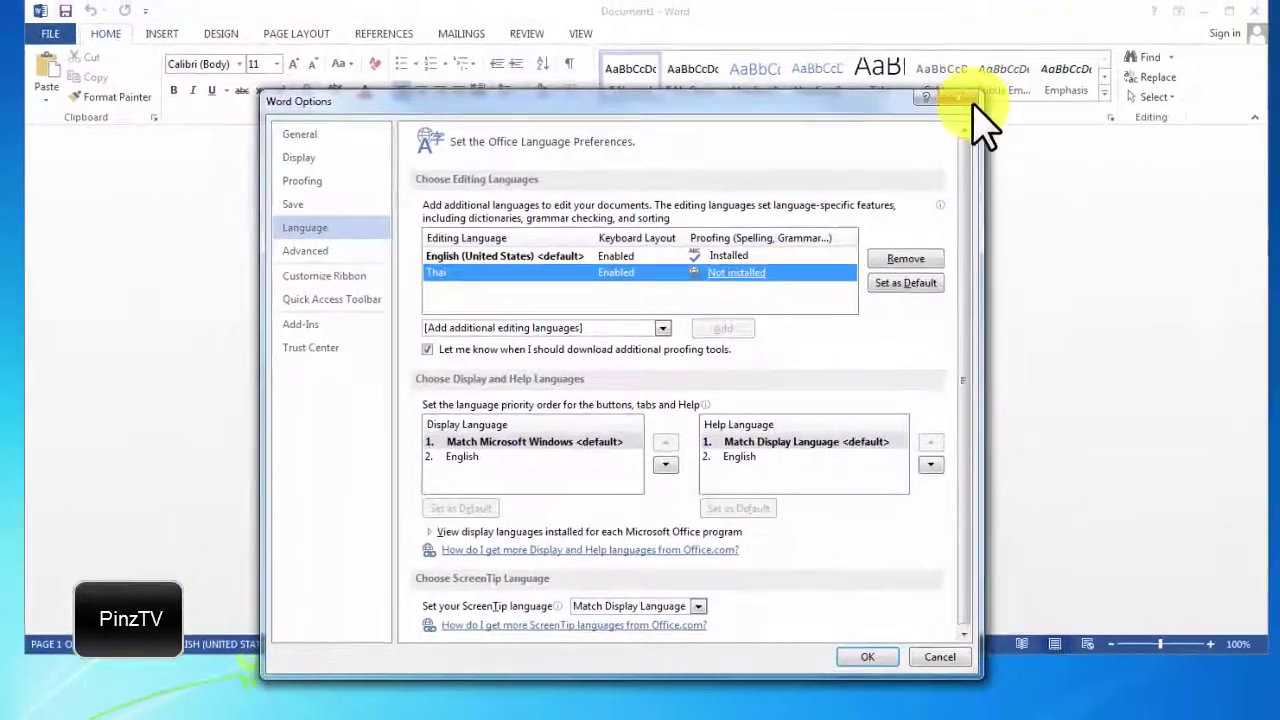
click(960, 98)
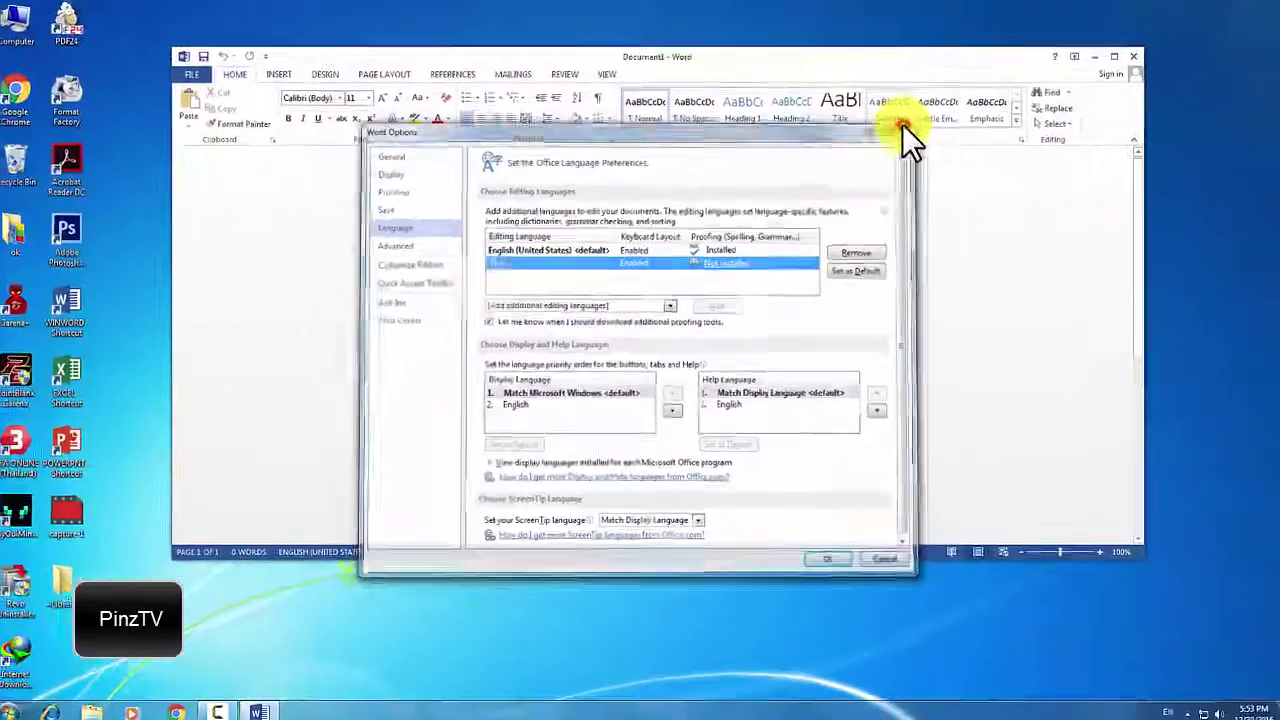
click(1127, 59)
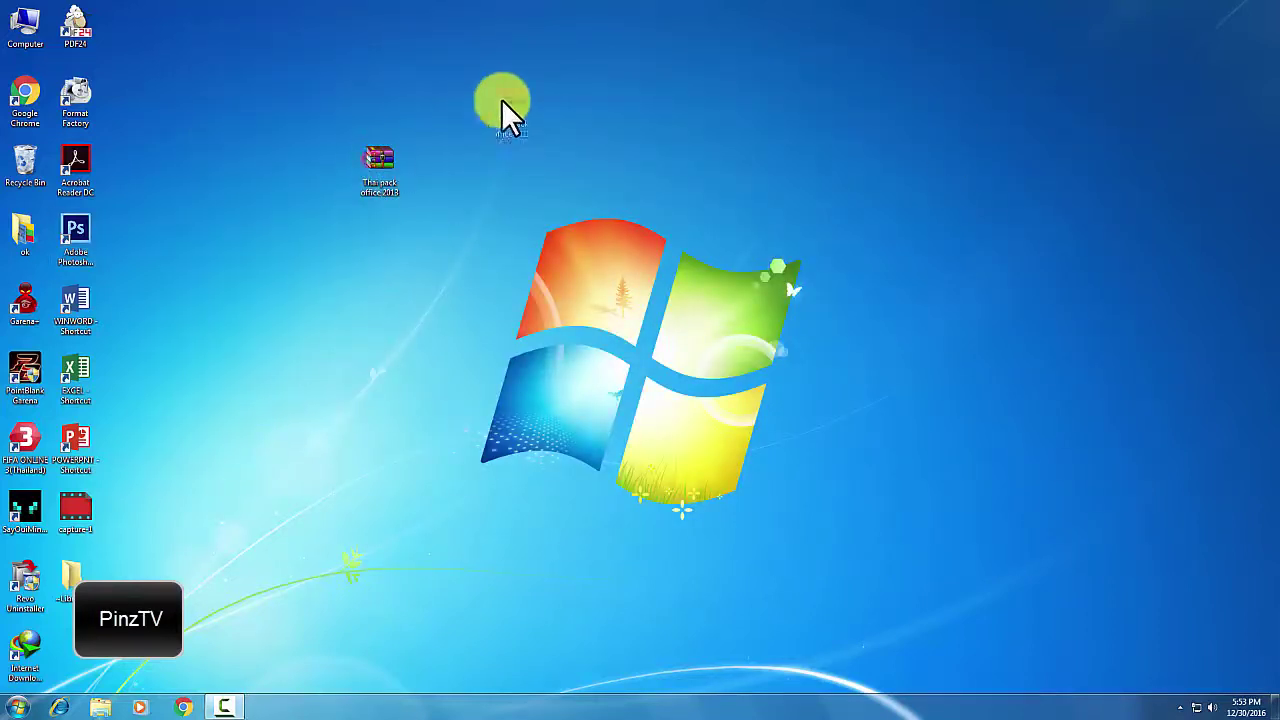
- Move the Thai pack office 2013 archive to a clear spot on the desktop and inspect its file properties
drag(502, 100, 524, 86)
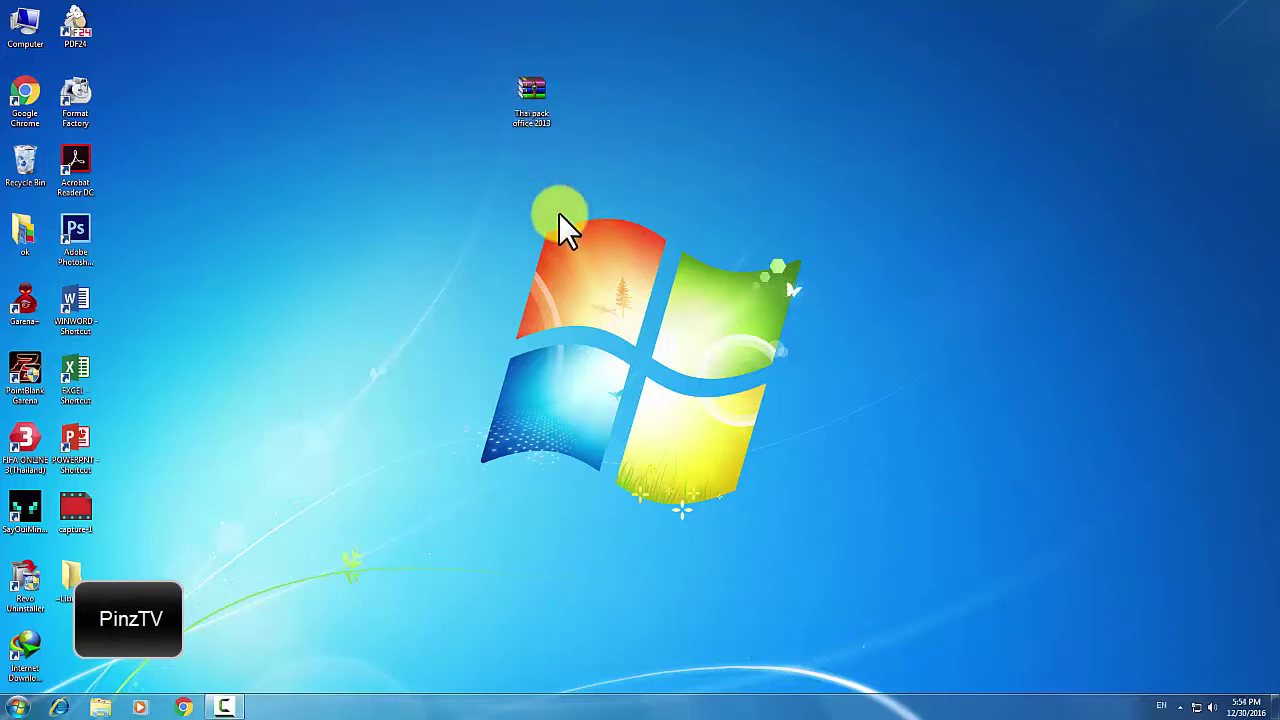
right_click(530, 92)
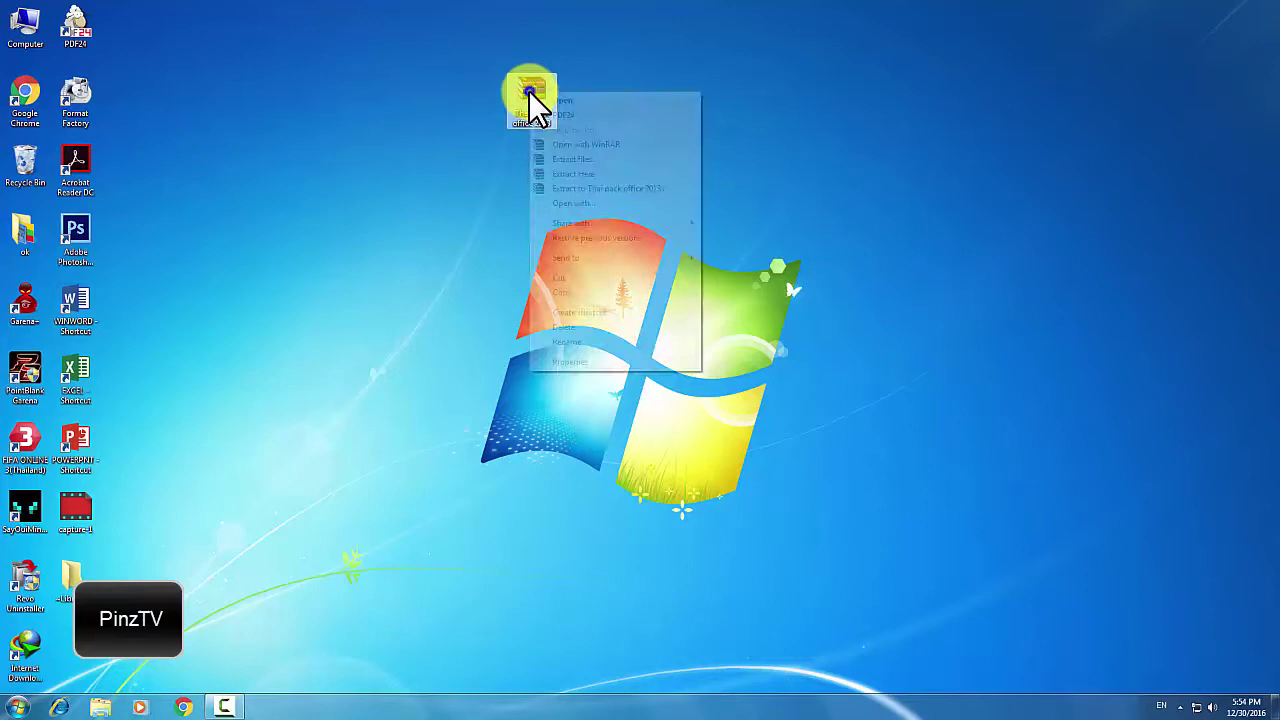
click(555, 357)
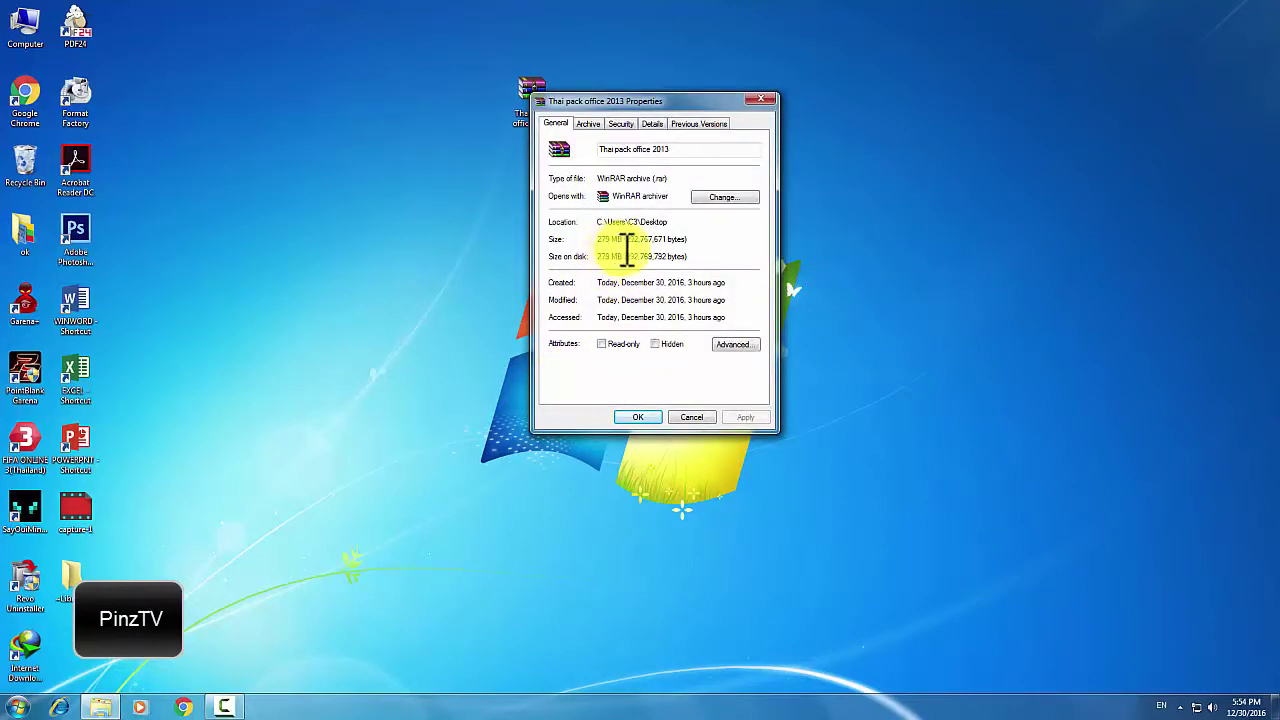
click(761, 99)
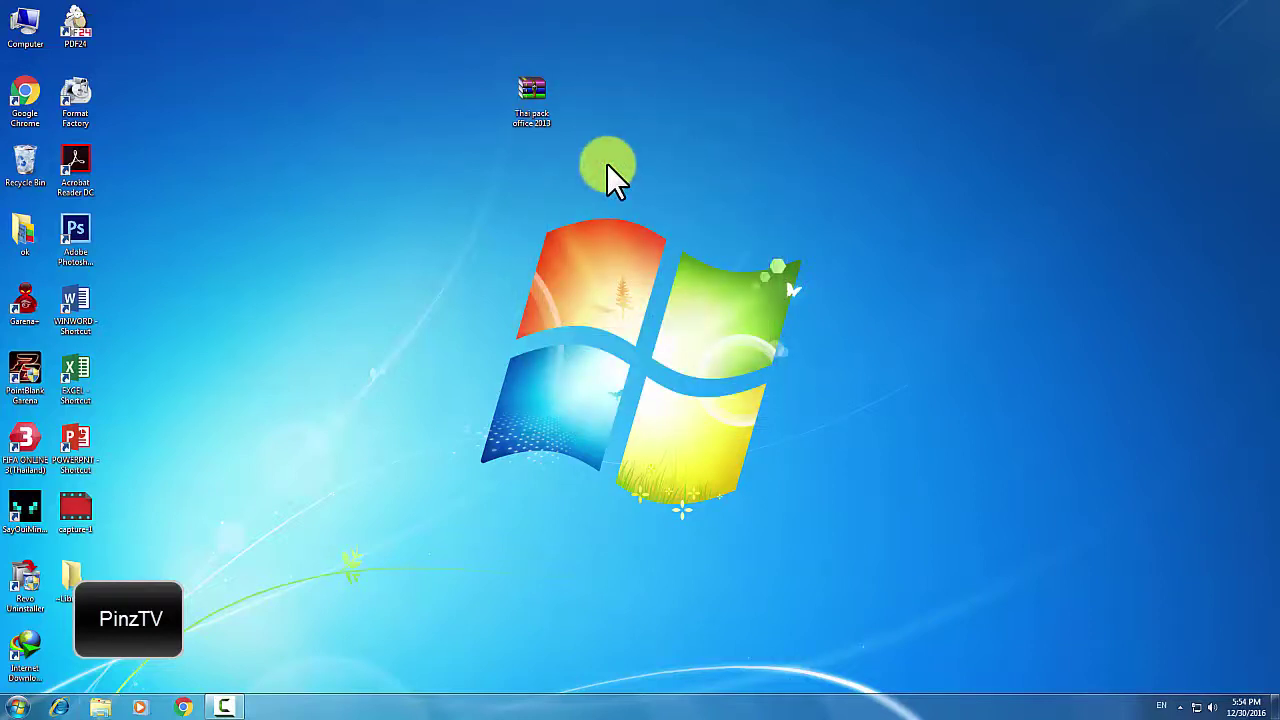
- Extract the Thai pack office 2013 archive directly onto the desktop and move the extracted language pack folder to a clear spot
drag(537, 97, 699, 105)
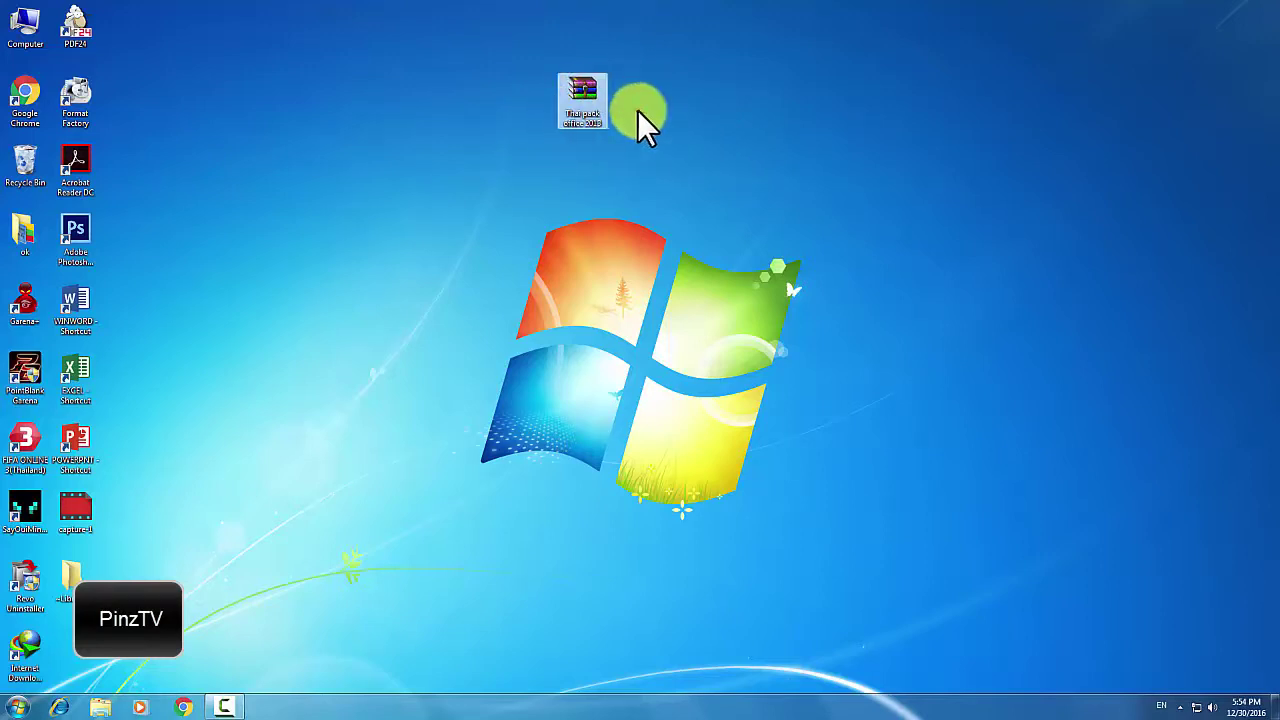
click(583, 90)
right_click(582, 91)
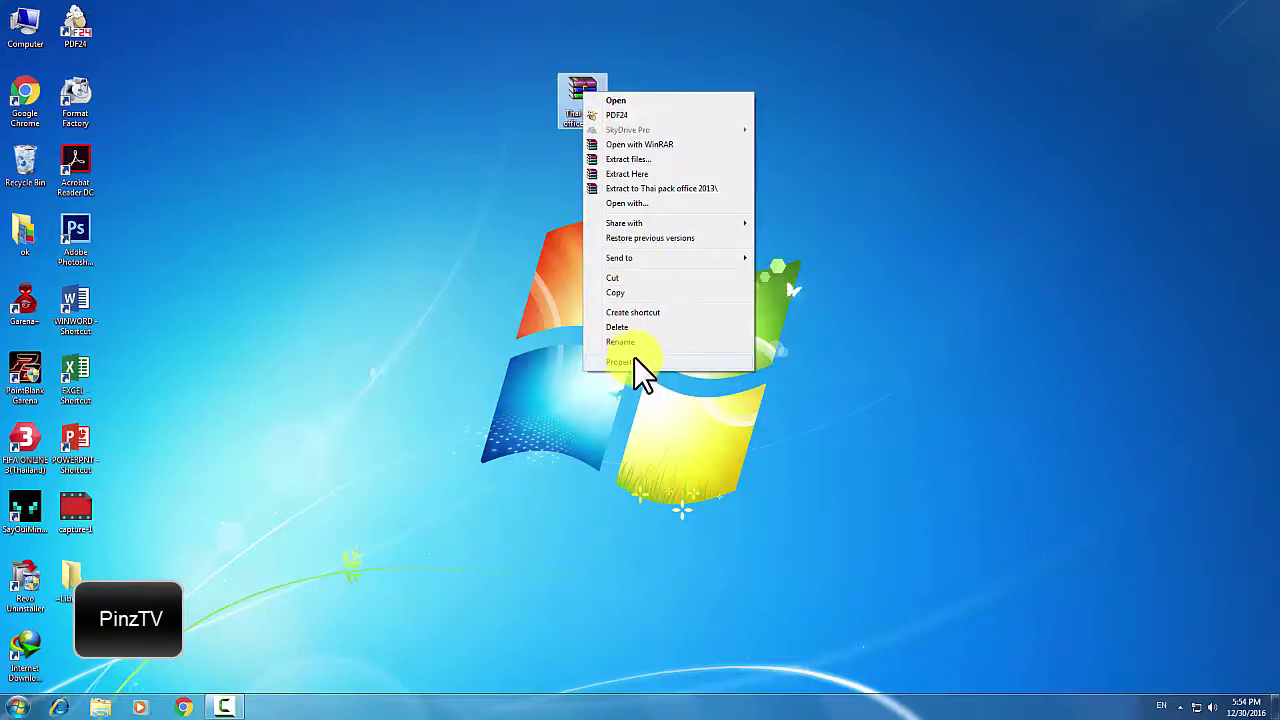
click(632, 175)
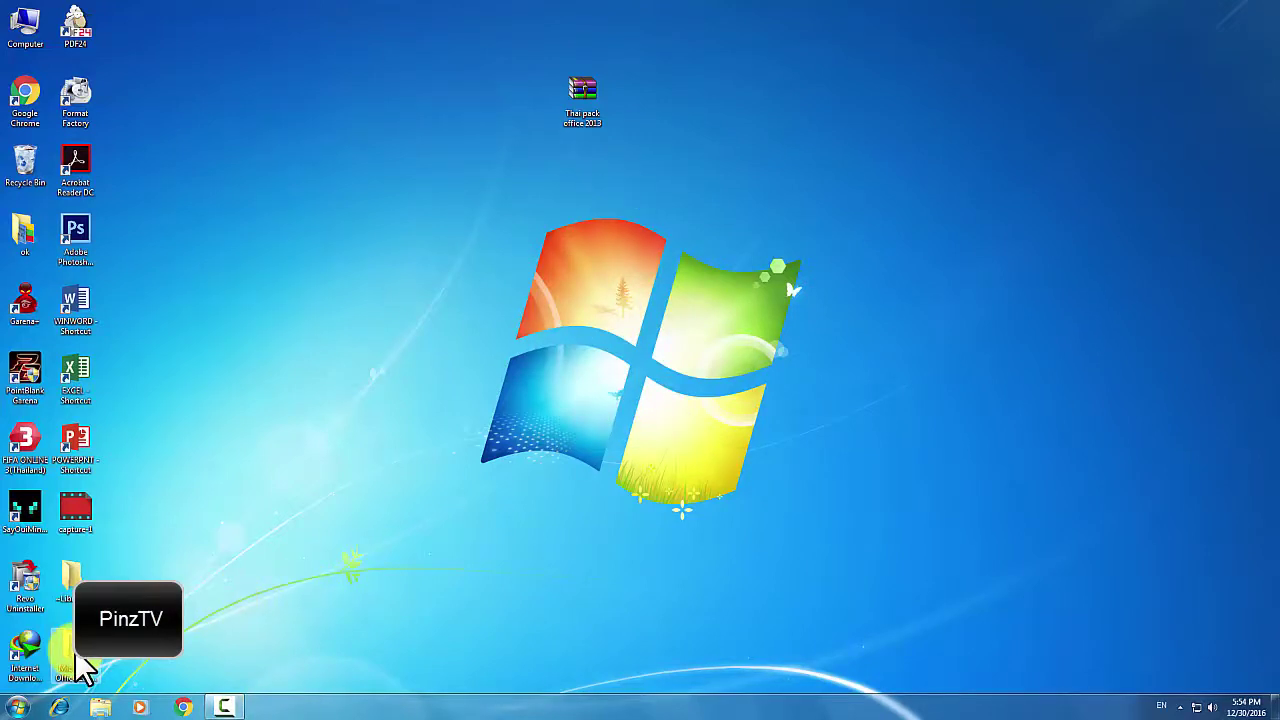
drag(85, 668, 392, 190)
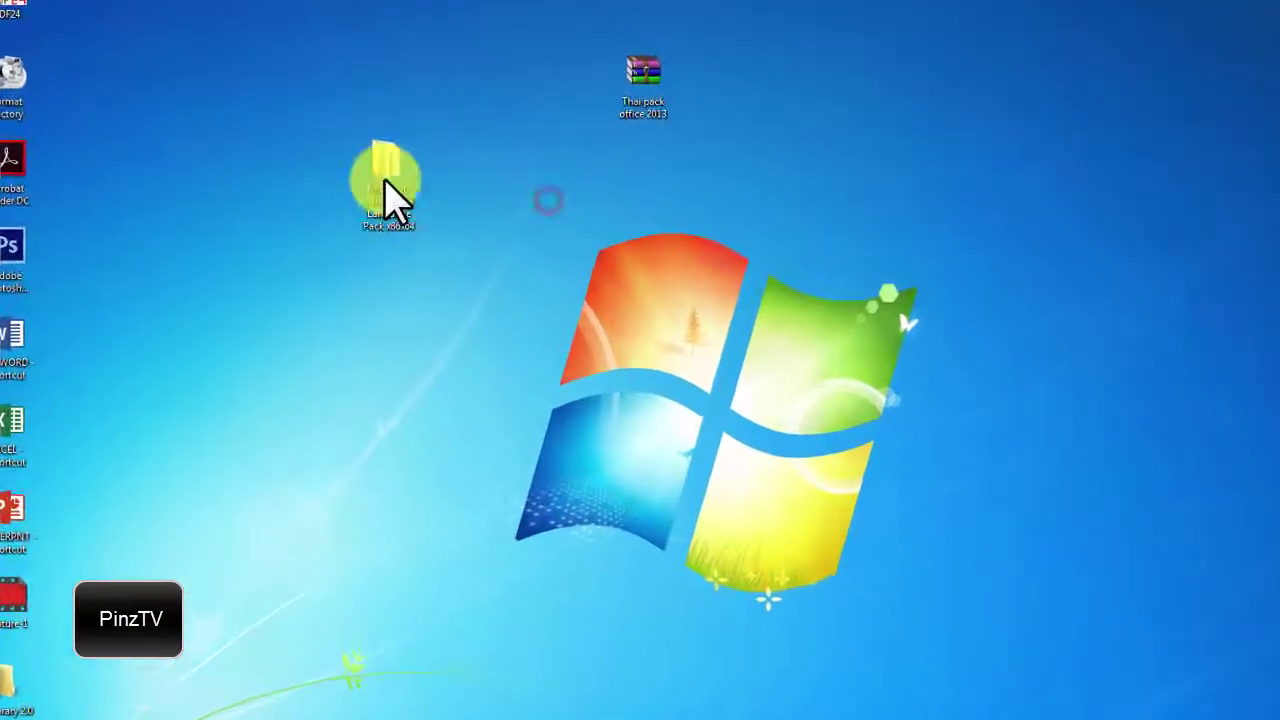
click(385, 223)
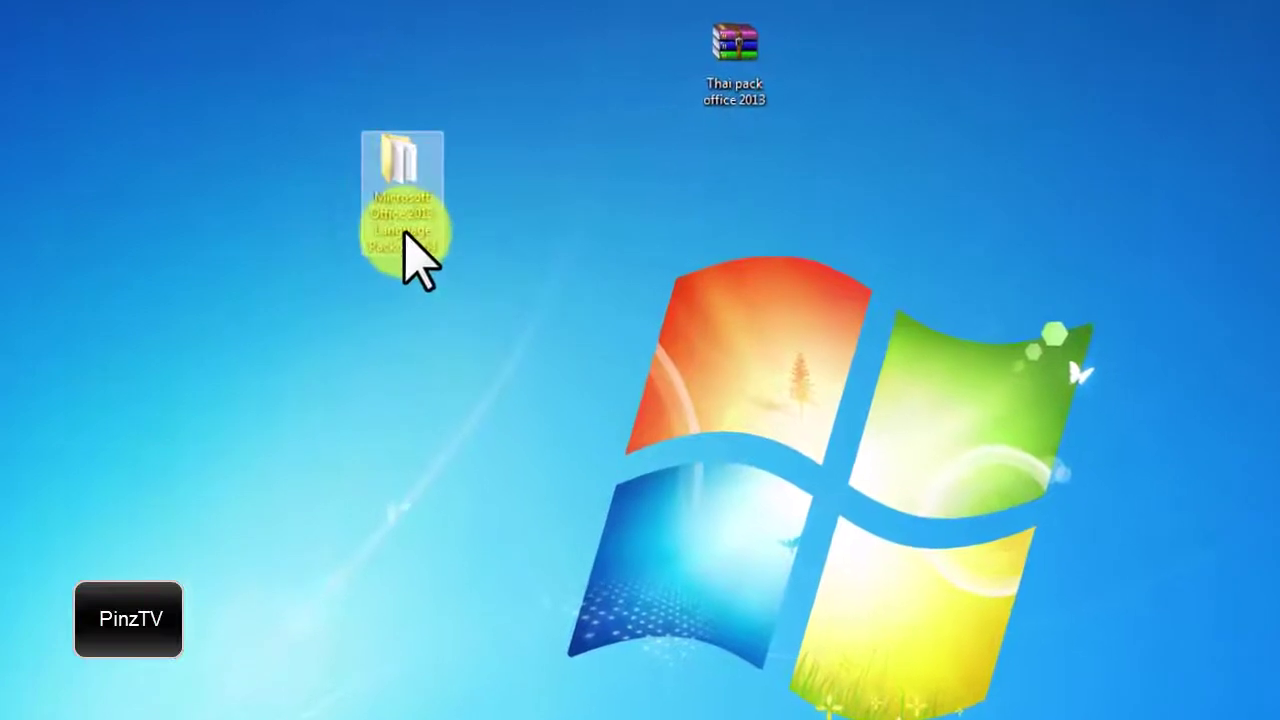
- Run the 32-bit setup application from the x86 folder inside the extracted Microsoft Office 2013 Language Pack x86x64 folder
double_click(392, 188)
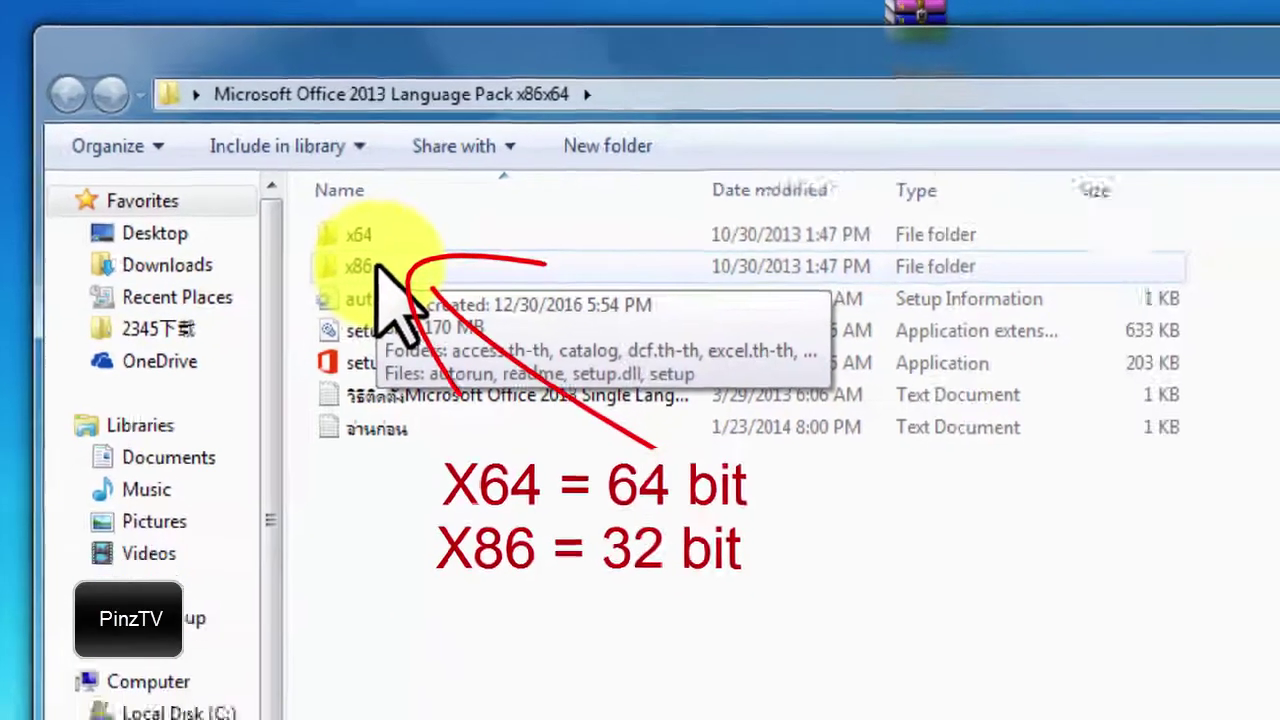
double_click(438, 299)
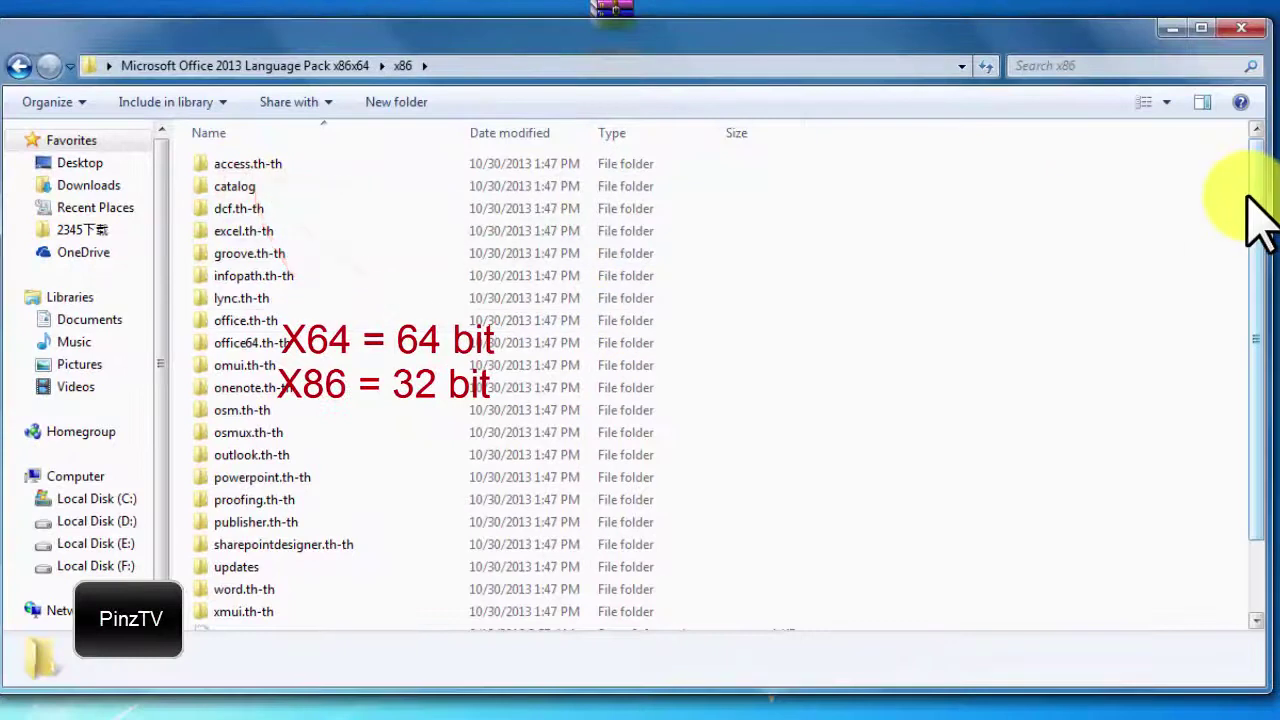
drag(1256, 200, 1259, 278)
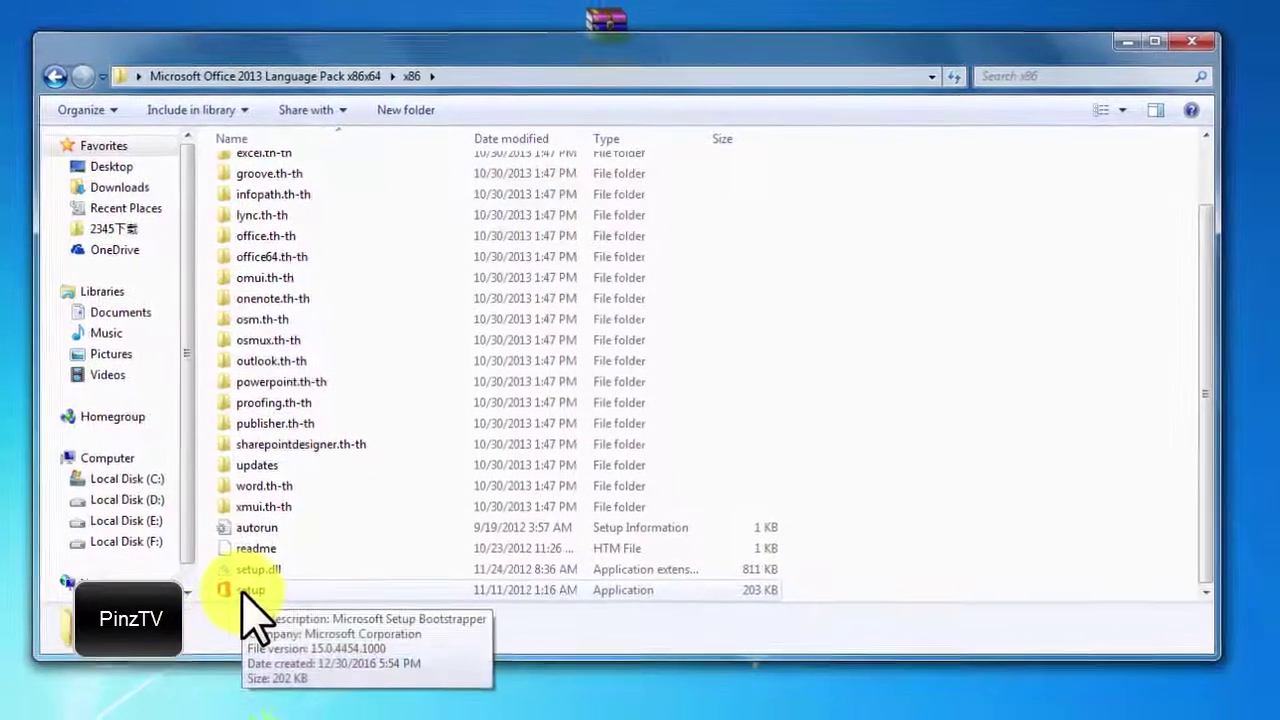
double_click(240, 598)
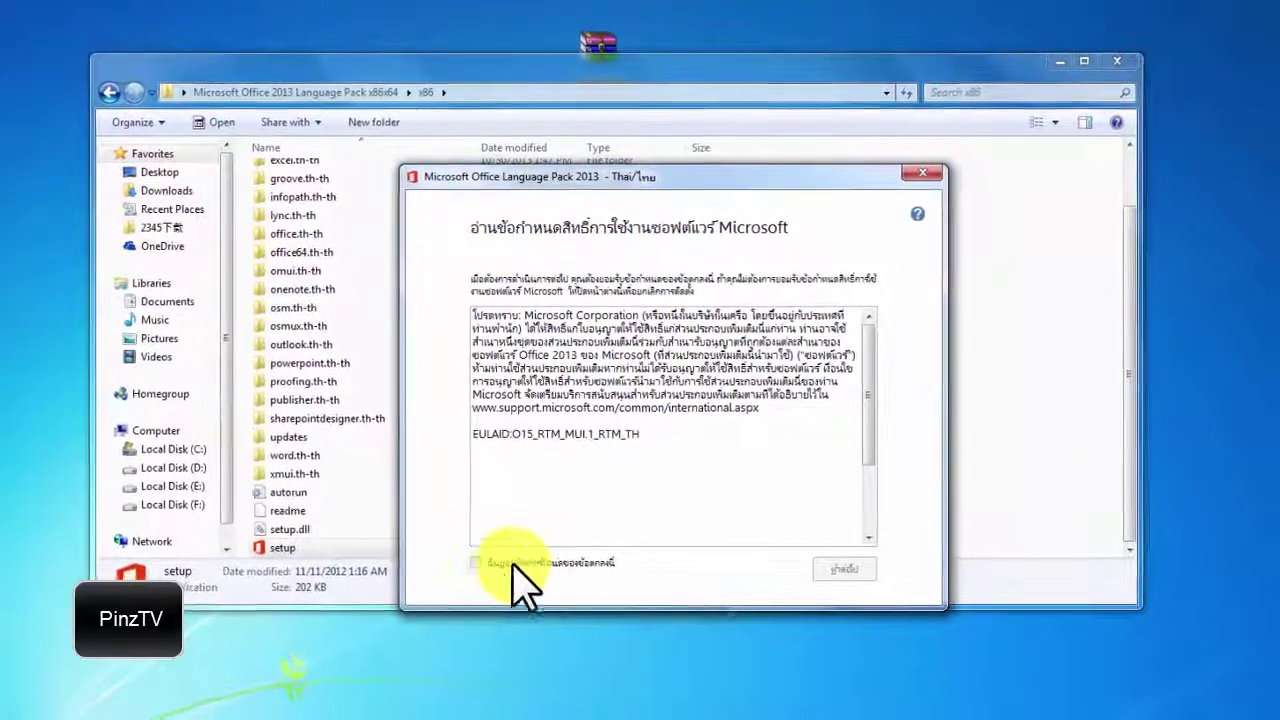
- Accept the licence terms, install the Thai language pack with the install-now option, and close the installer and the x86 folder
click(474, 569)
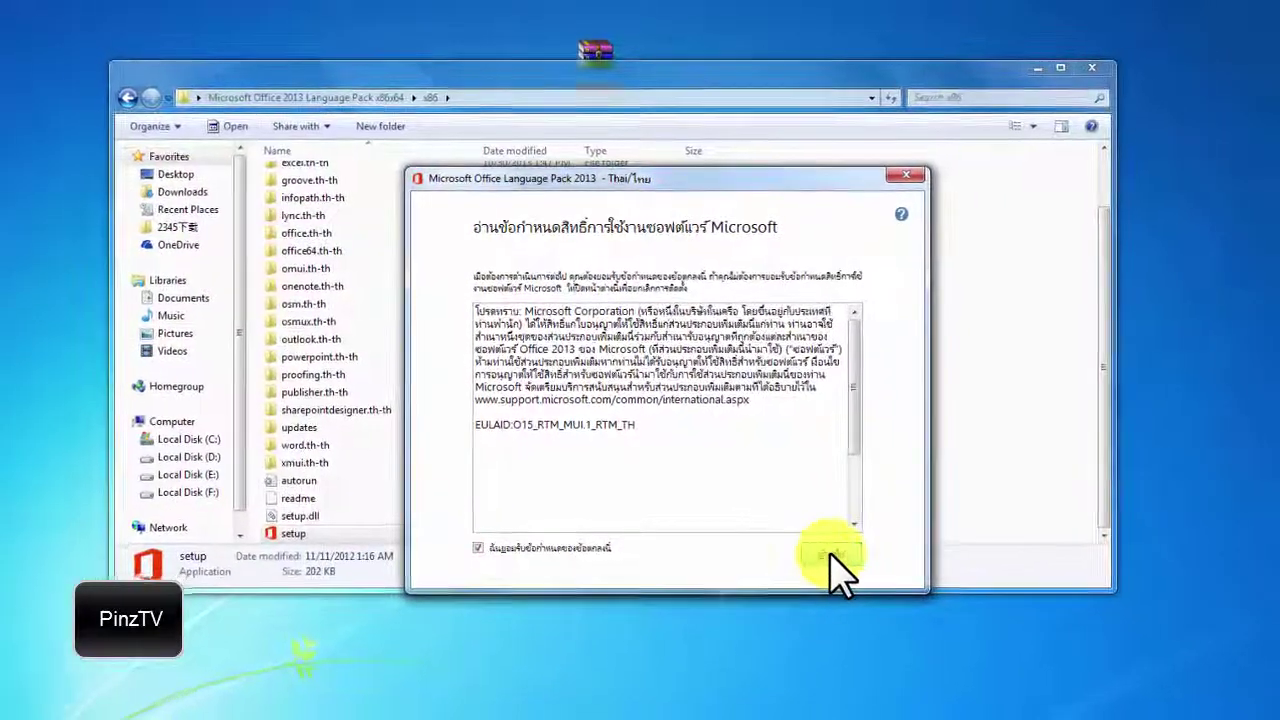
click(837, 562)
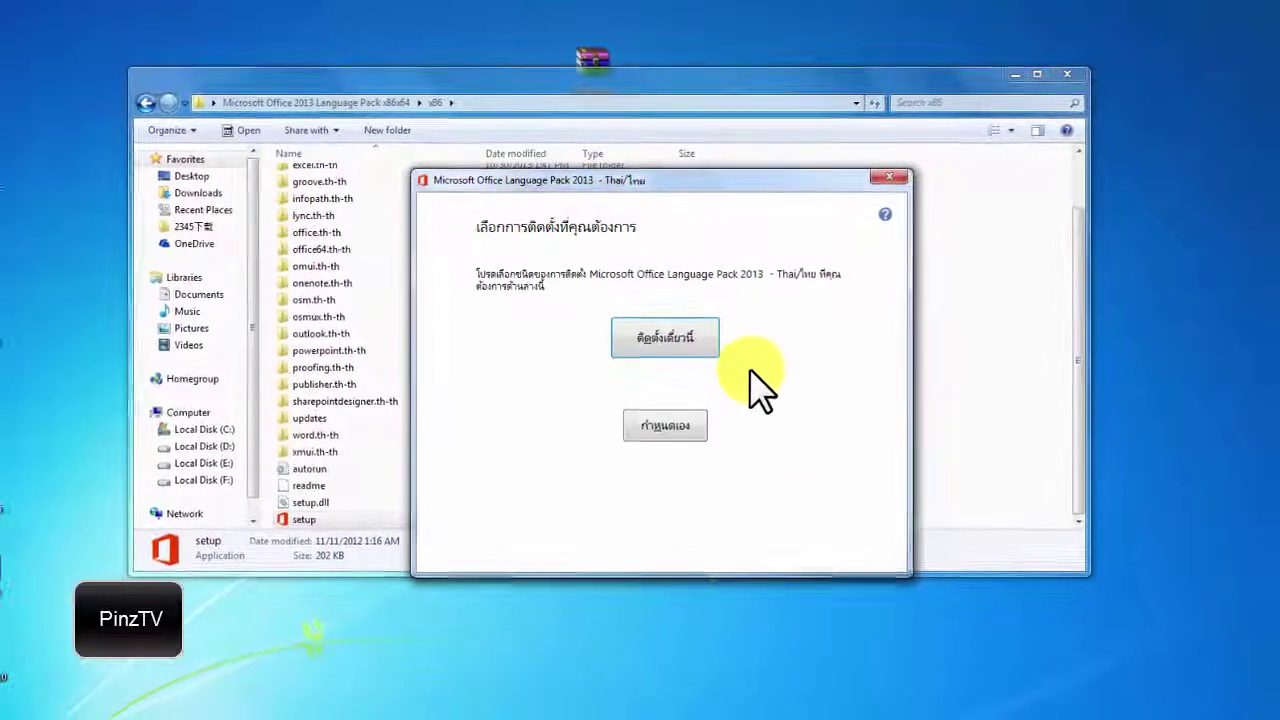
click(660, 336)
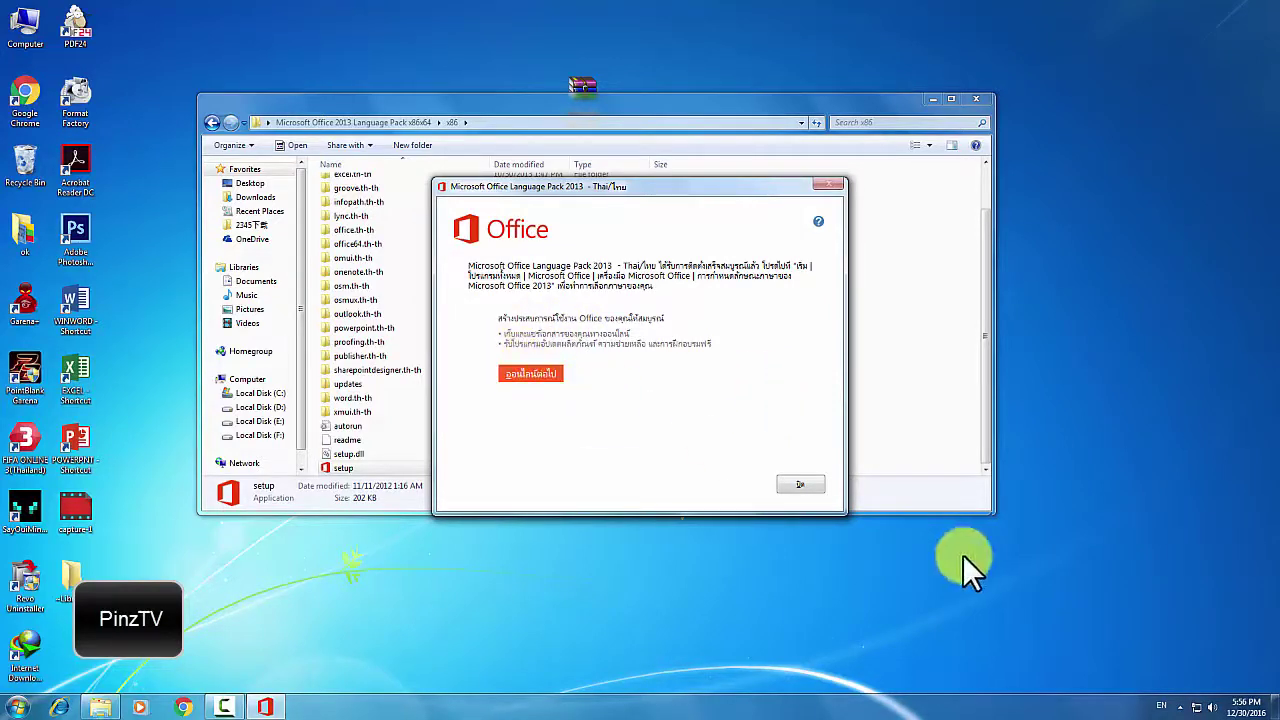
click(803, 481)
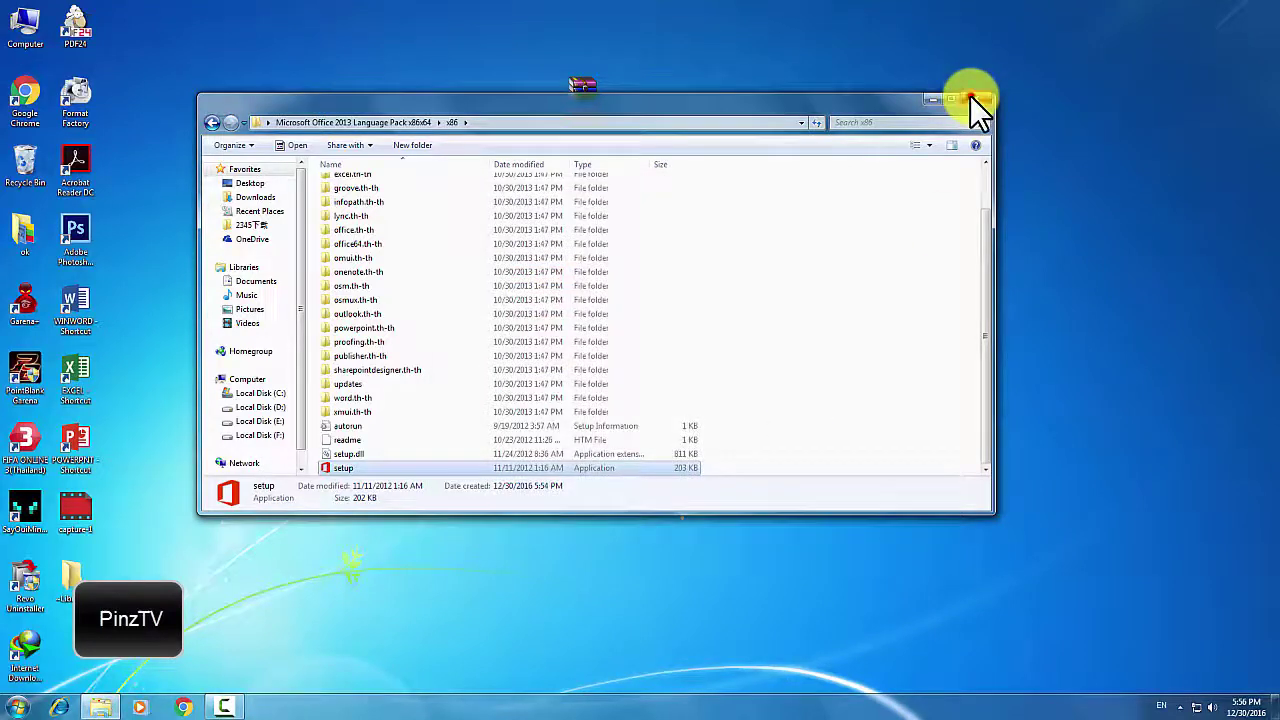
click(973, 99)
click(386, 325)
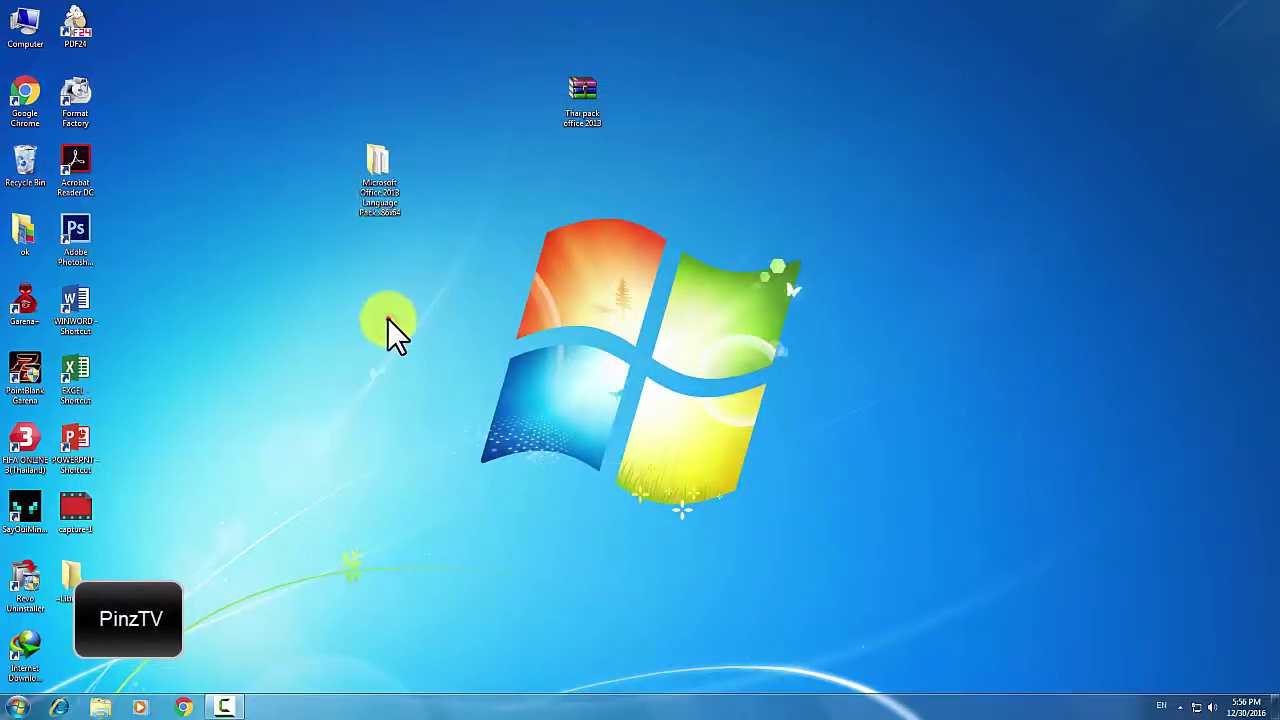
- Start Word with a blank document and open the Office language preferences in its options
double_click(66, 306)
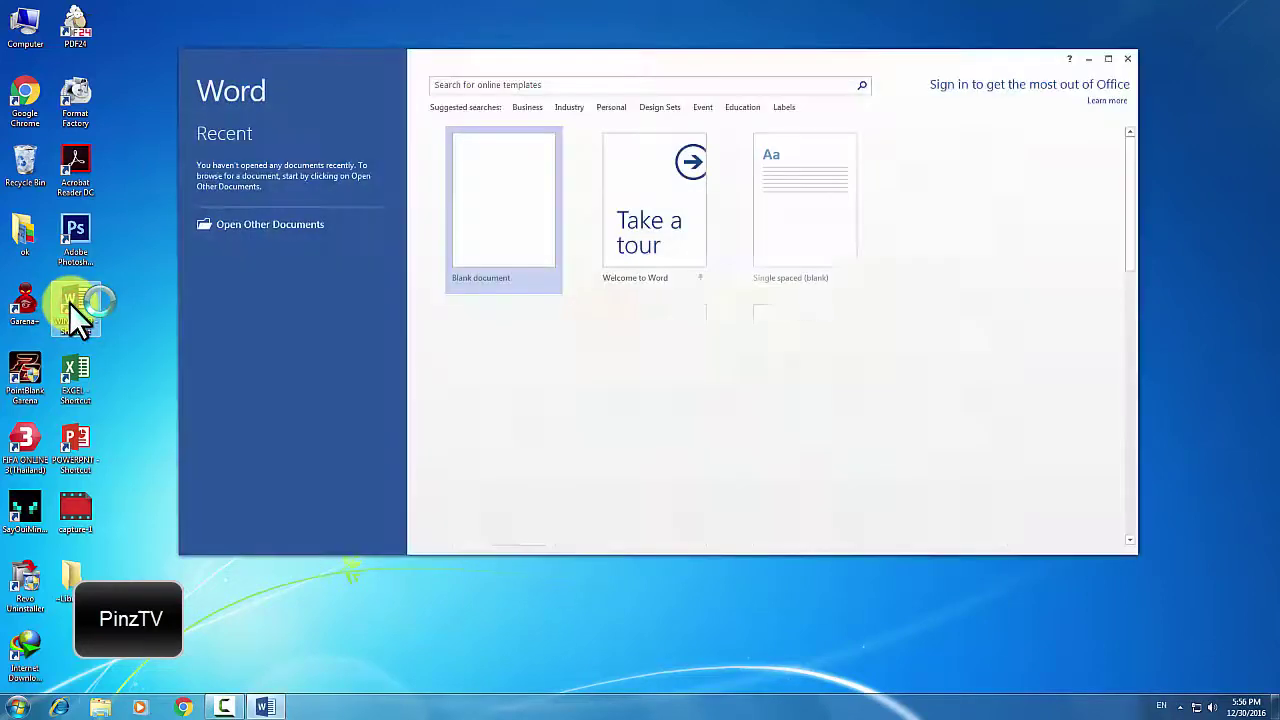
click(467, 220)
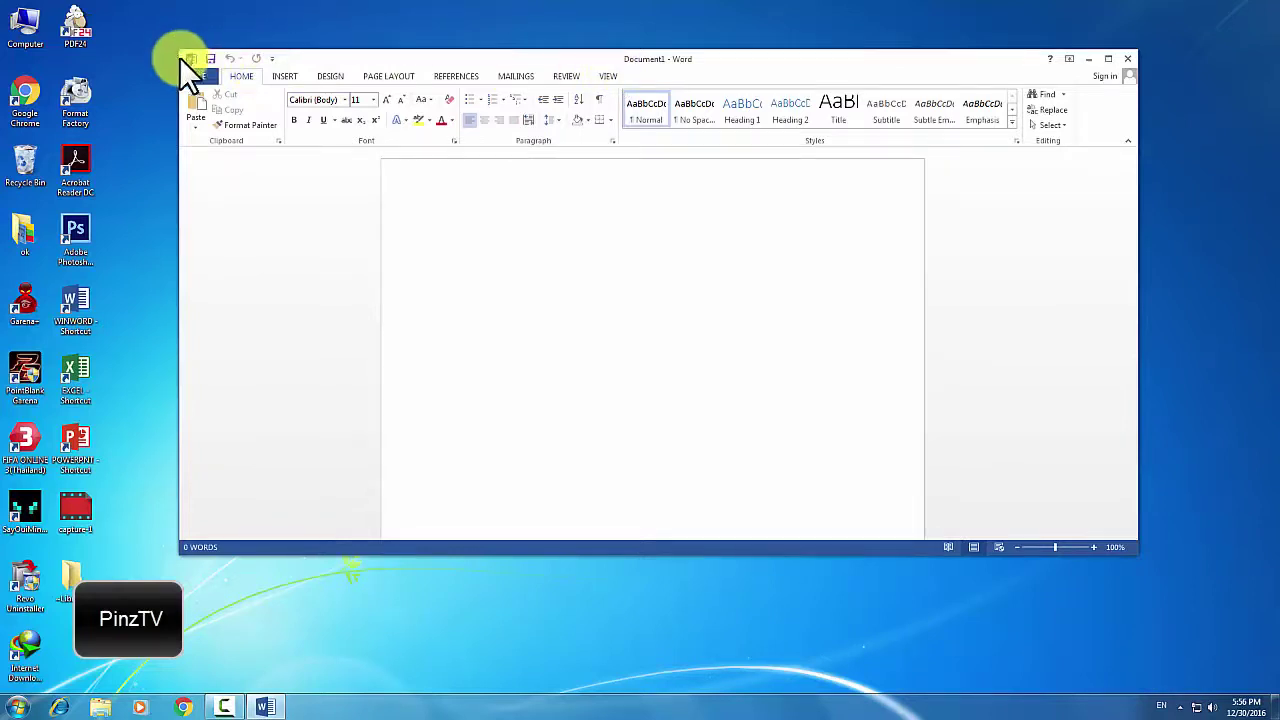
click(197, 76)
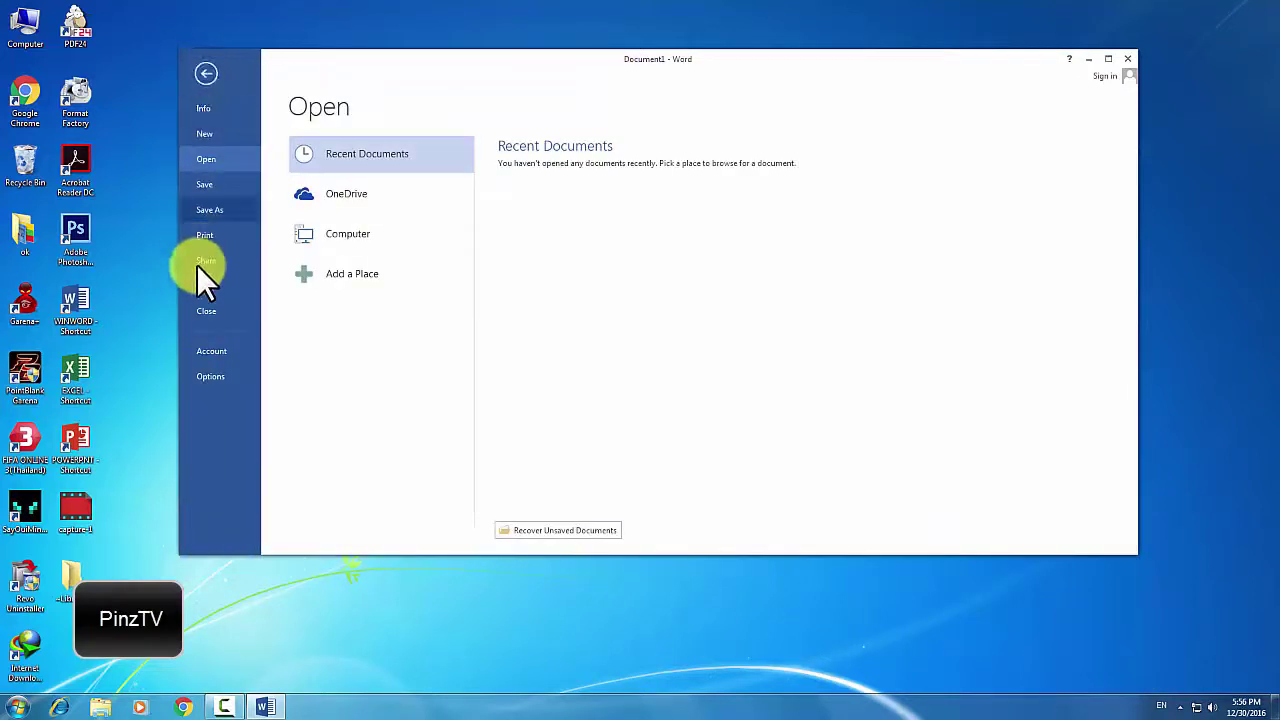
click(212, 376)
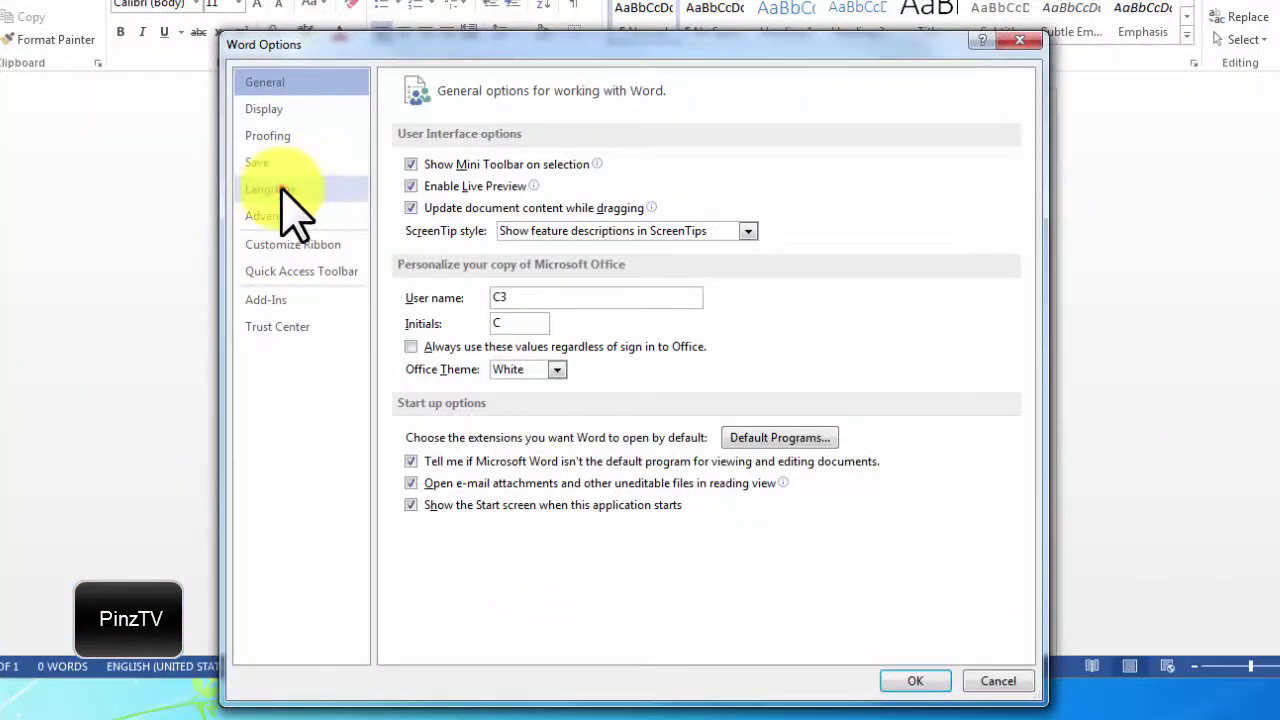
click(285, 192)
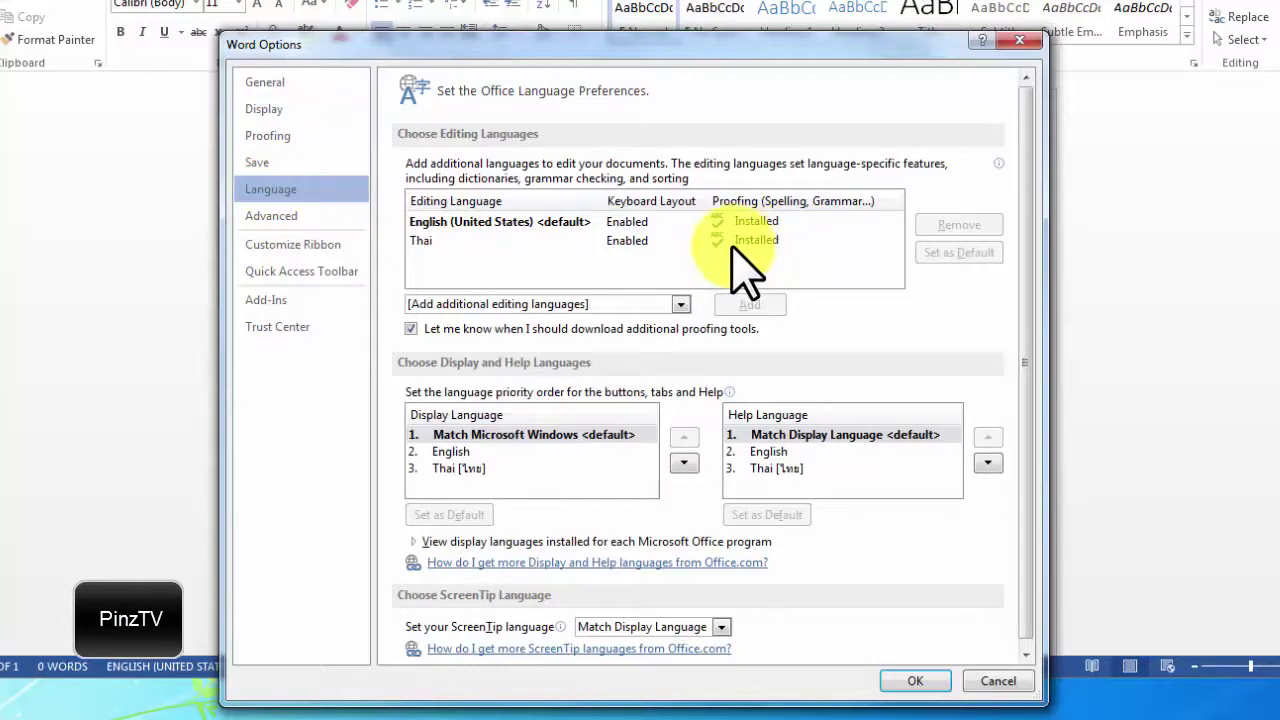
- Set Thai as the default editing language and accept that it applies at the next Office start
click(428, 242)
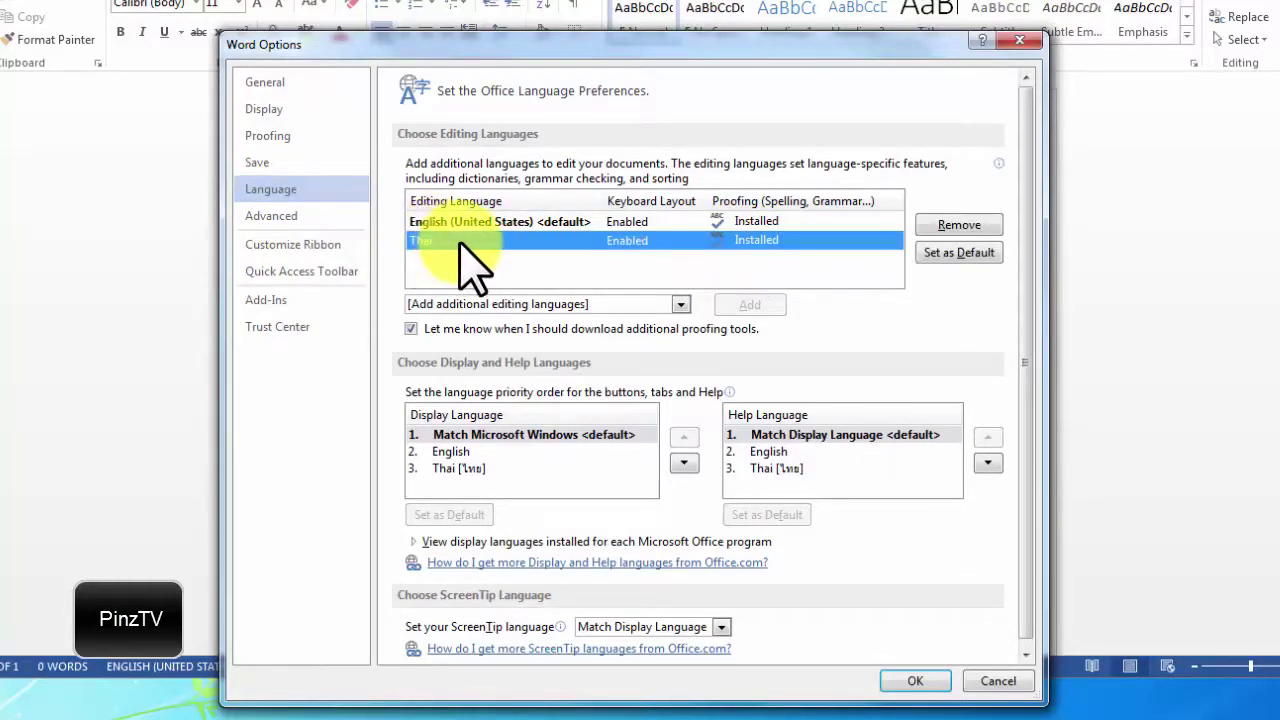
click(955, 253)
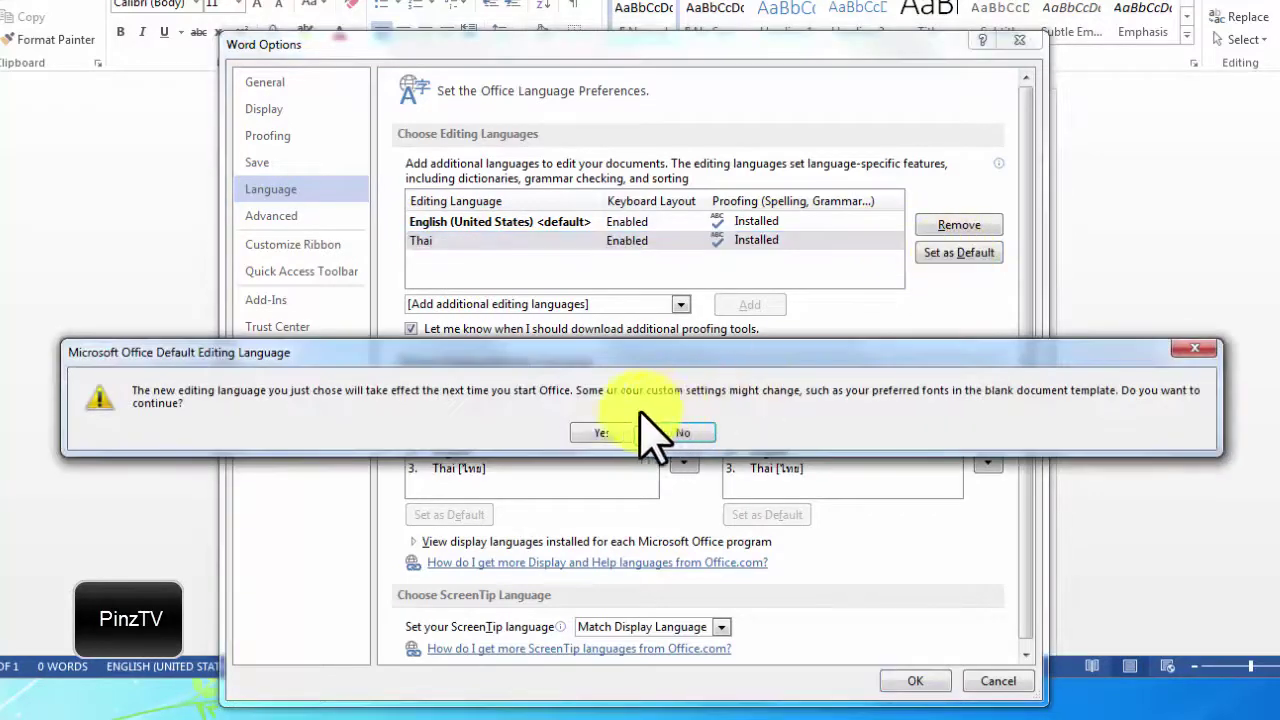
click(602, 432)
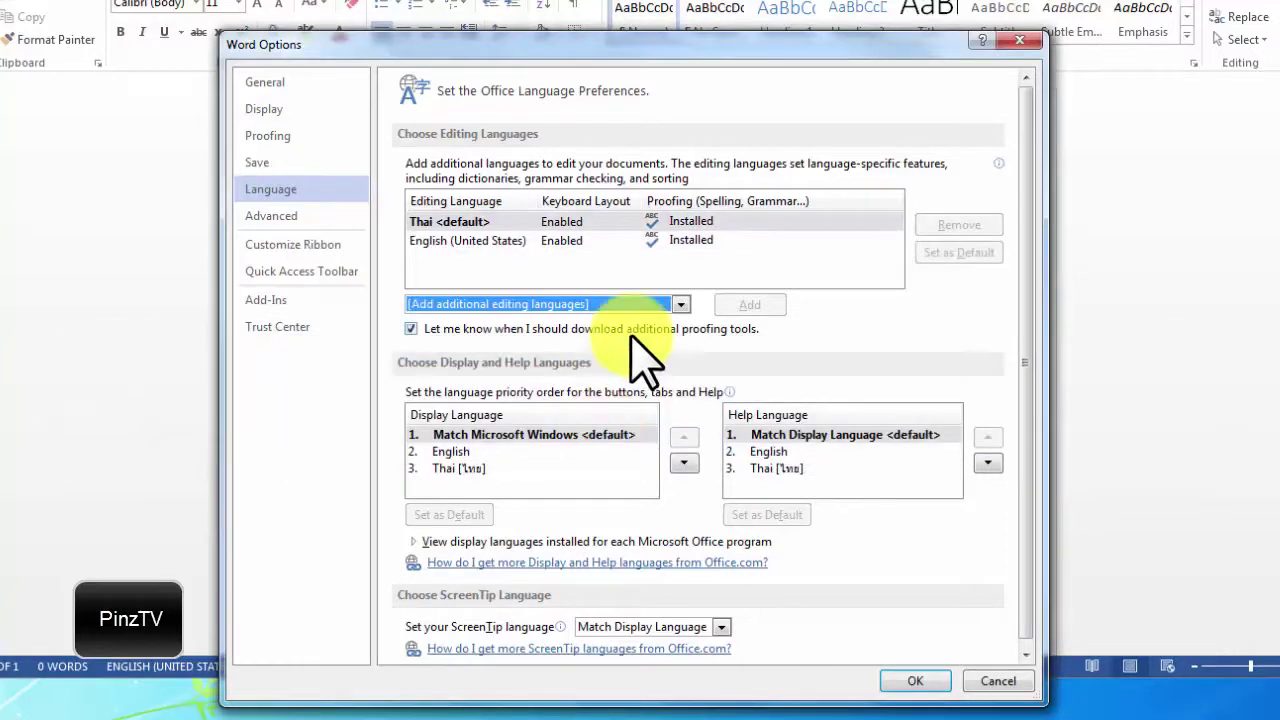
- Set Thai as the default display language and default help language, apply the options, and acknowledge the Office restart notice
click(458, 469)
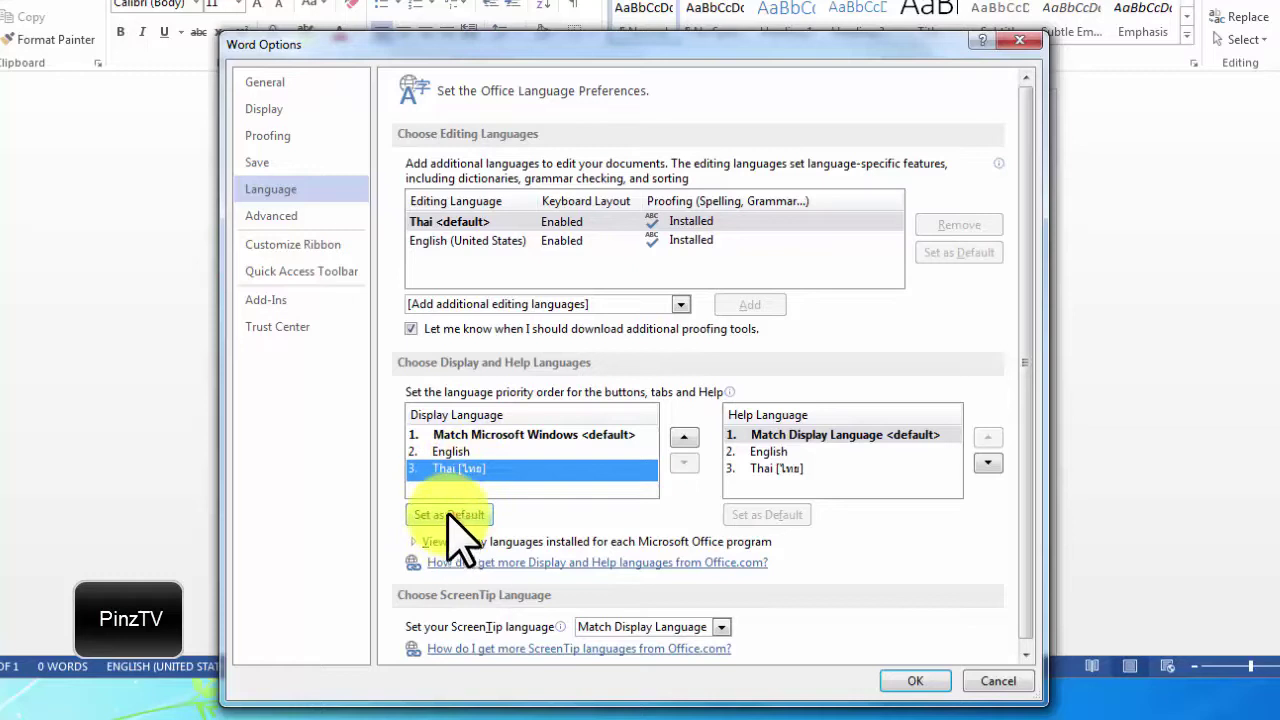
click(449, 515)
click(774, 469)
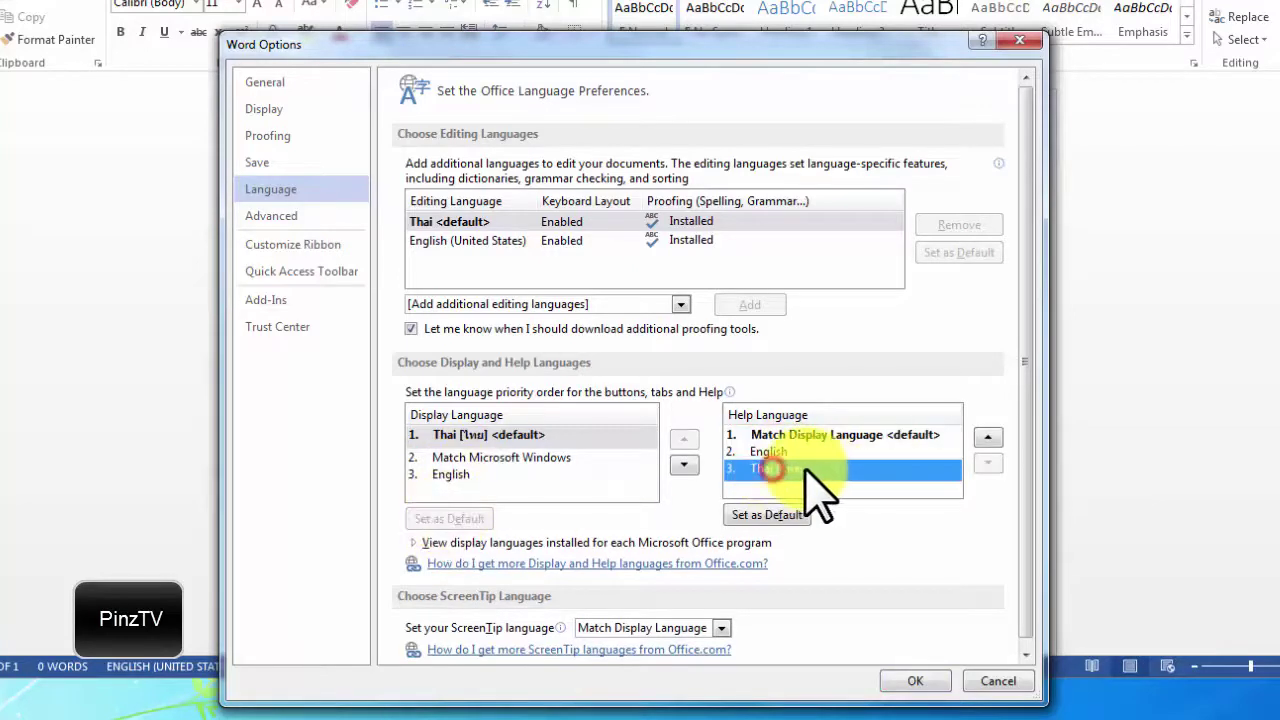
click(766, 516)
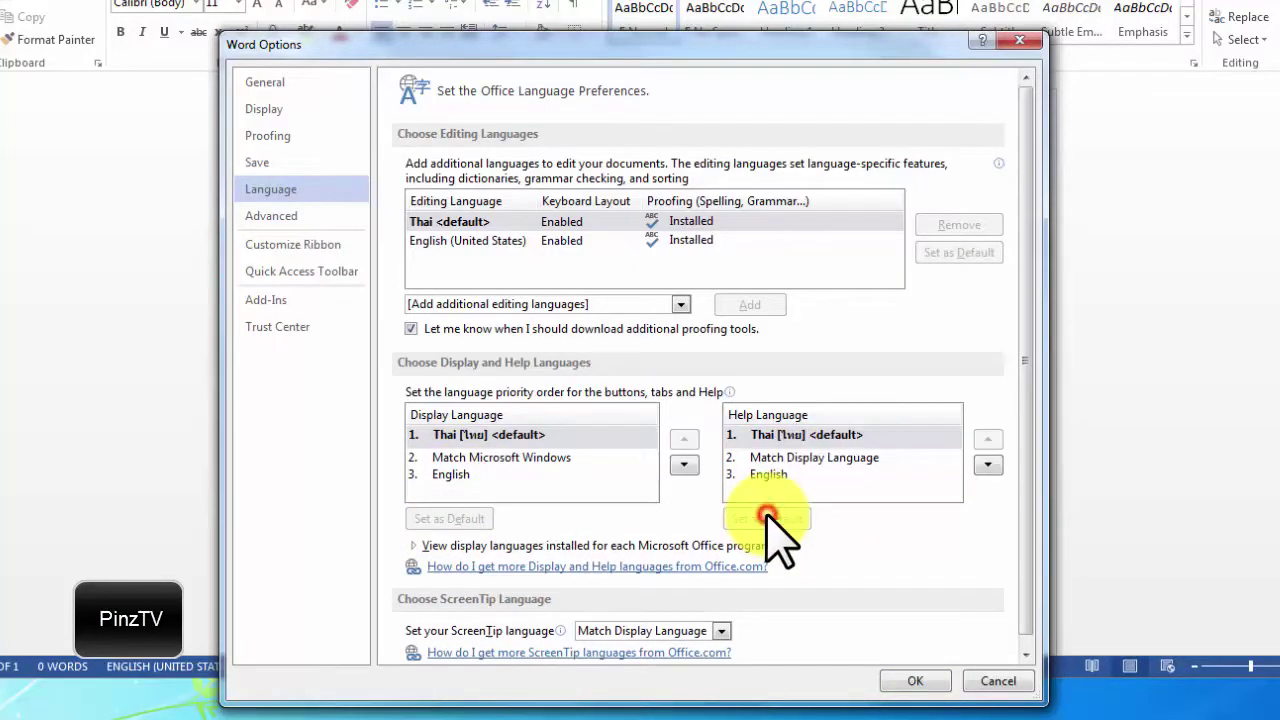
click(913, 680)
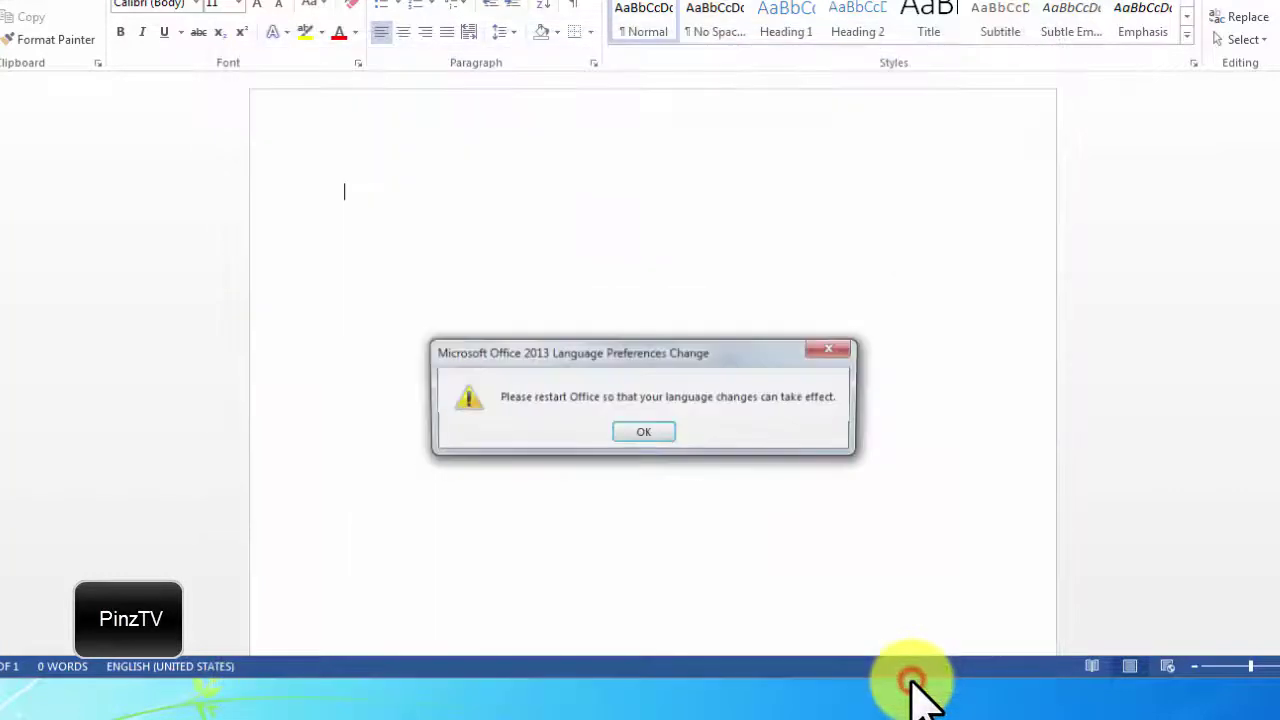
click(645, 433)
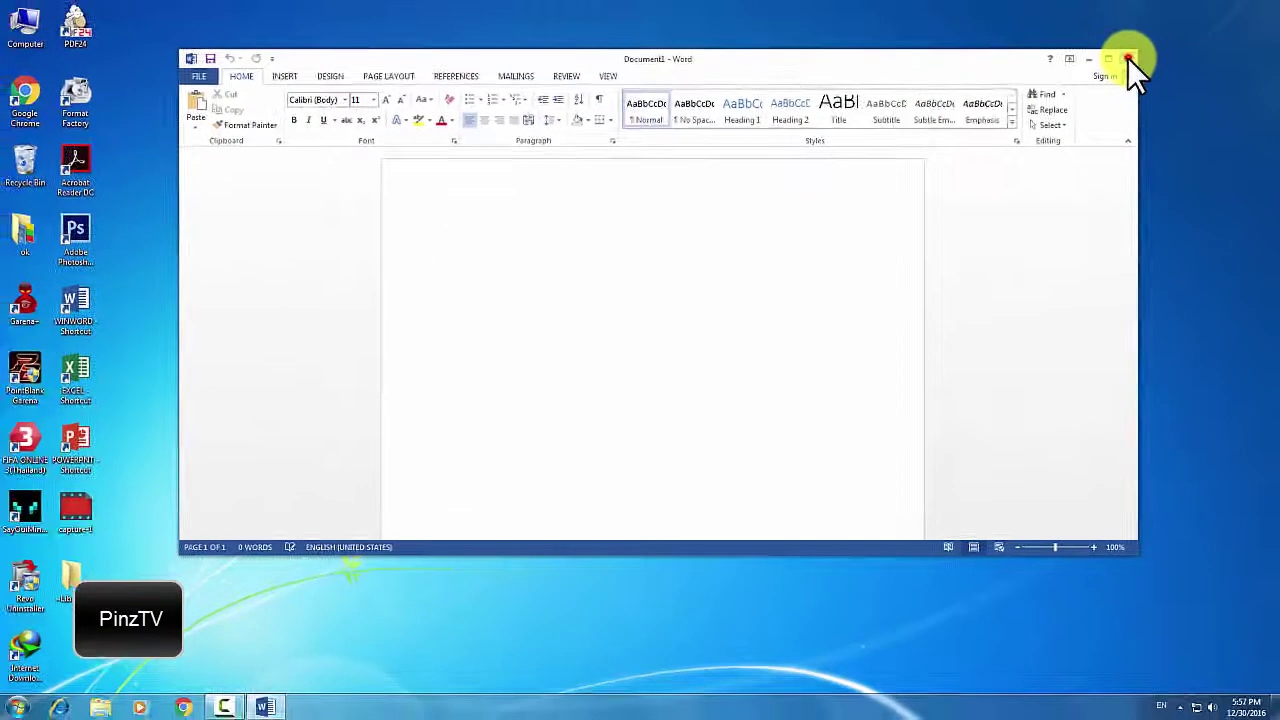
- Close Word and start it again with a blank document to load the Thai language settings
click(1127, 57)
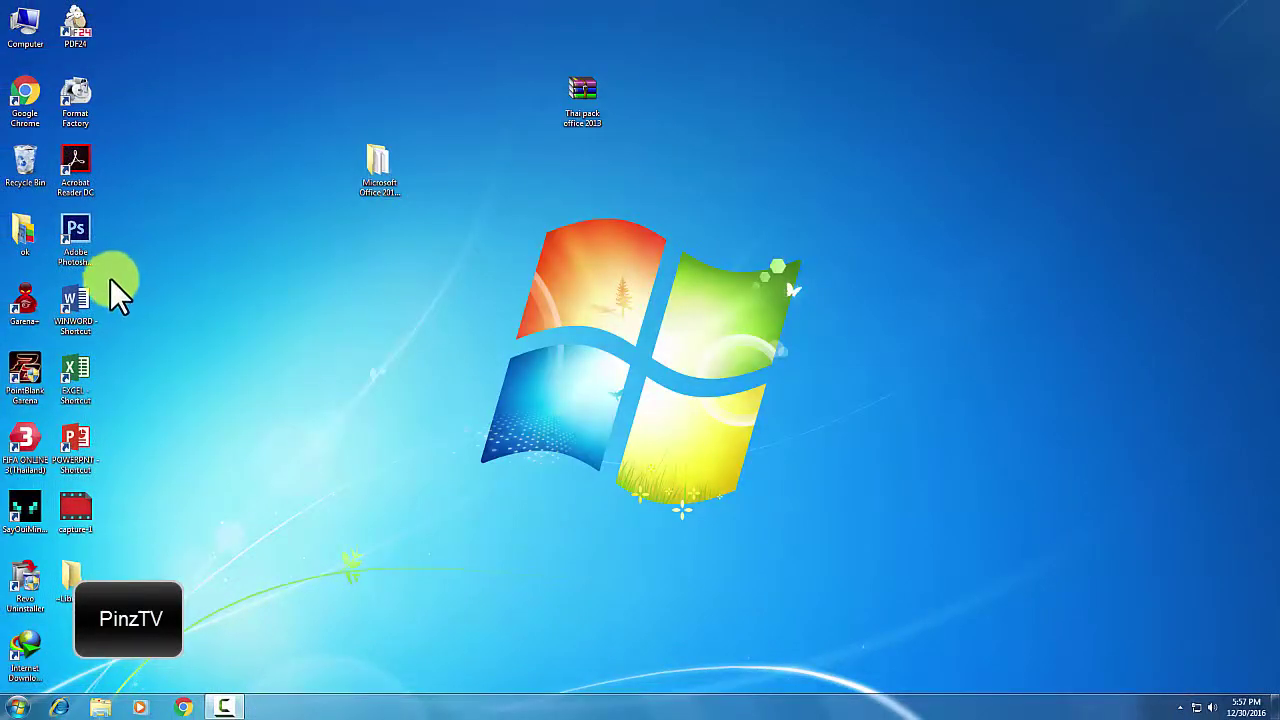
double_click(77, 309)
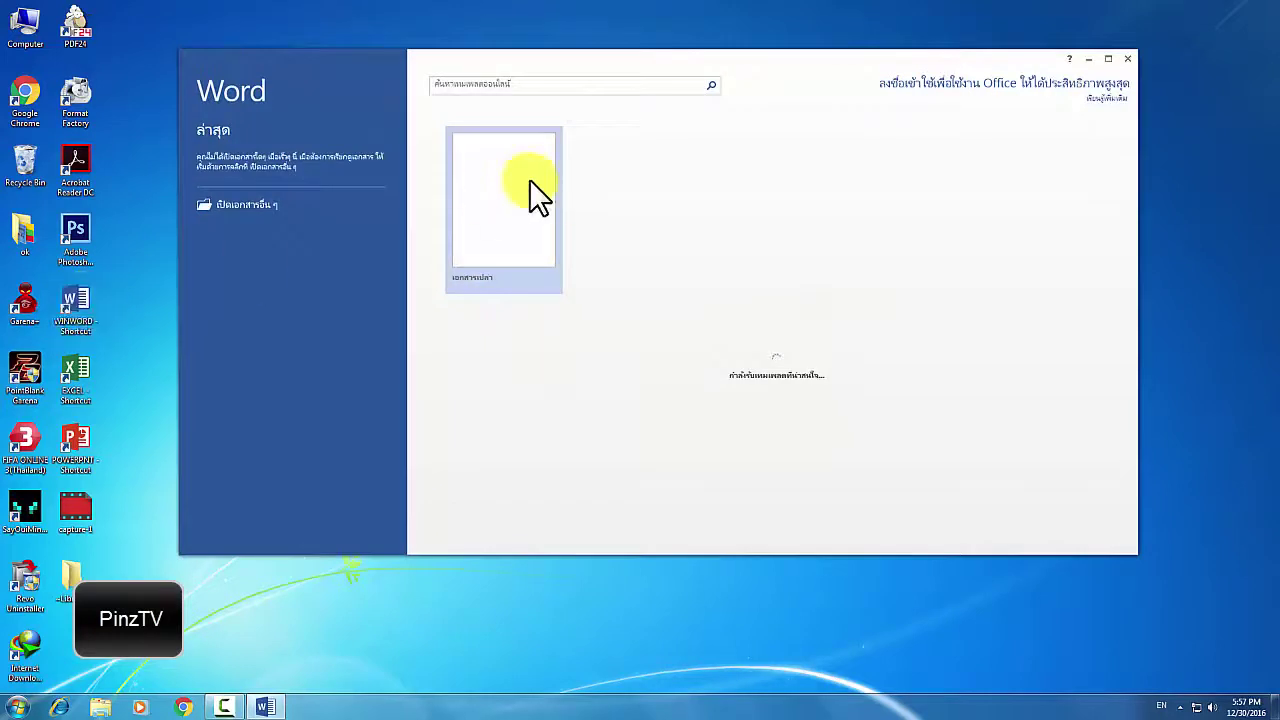
click(541, 176)
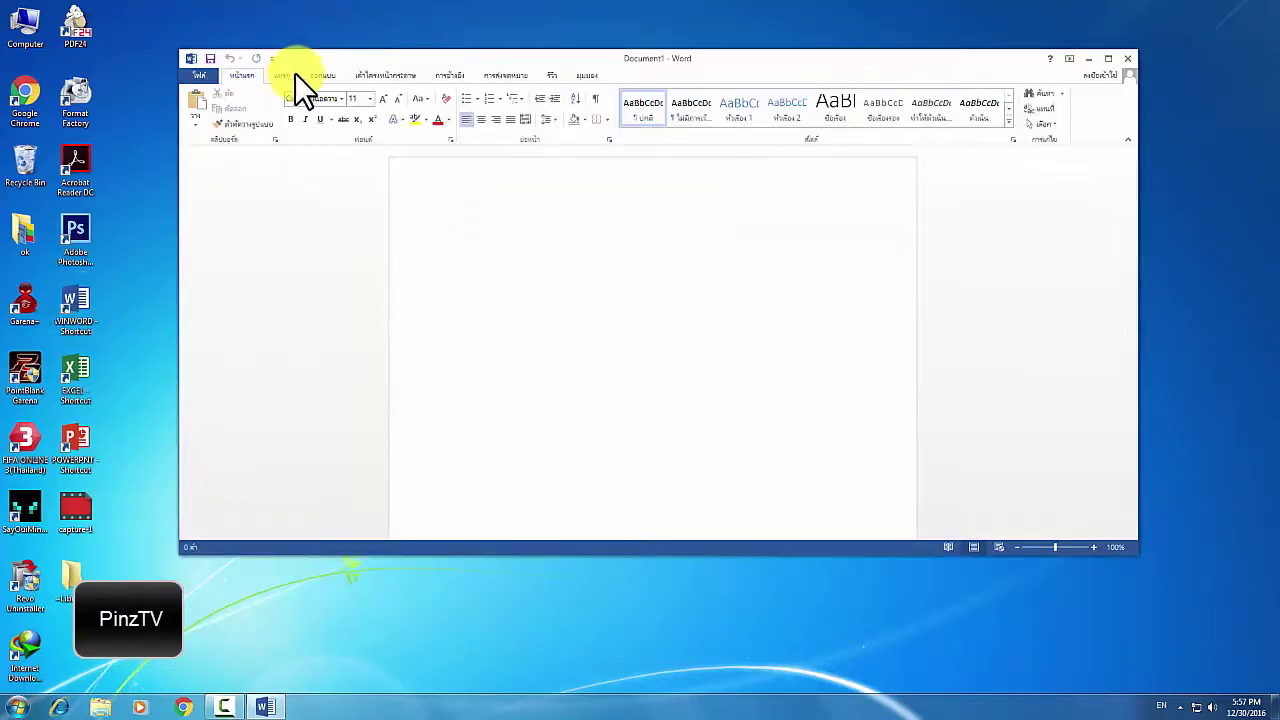
- Examine the ribbon tabs of the blank document to check the language of their names and commands
click(322, 75)
click(449, 75)
click(505, 75)
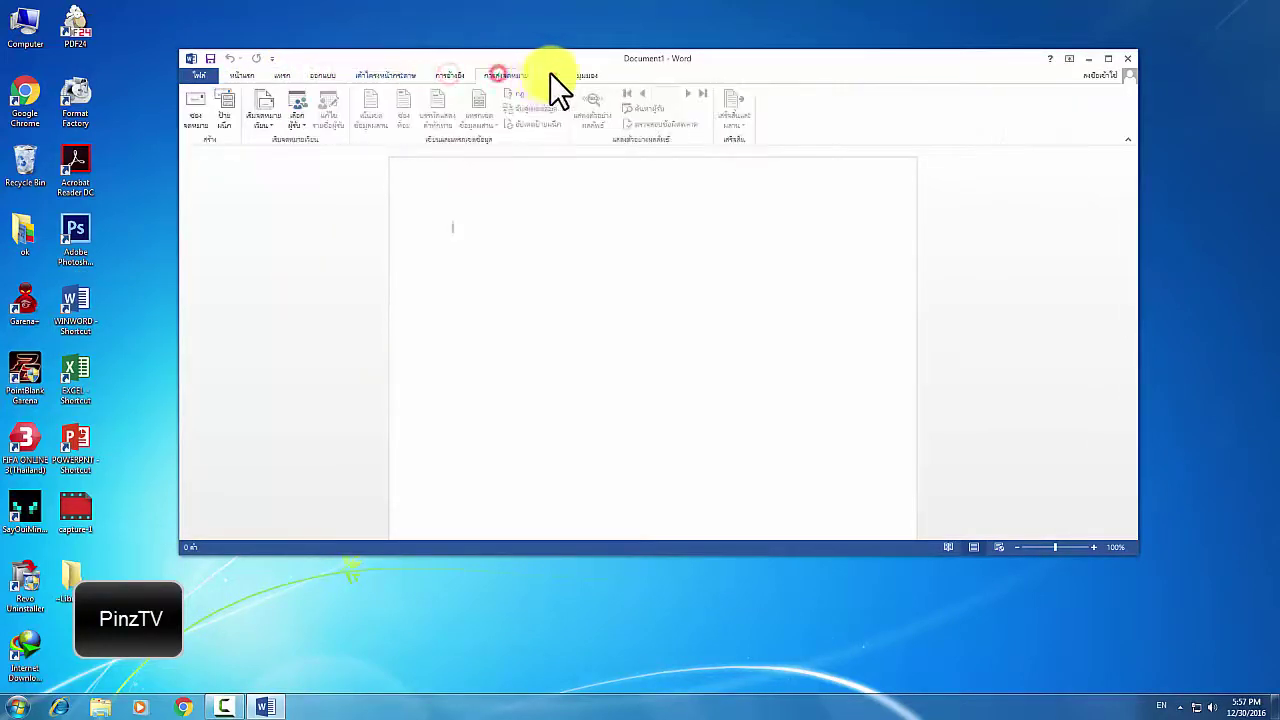
click(551, 75)
click(587, 75)
click(549, 76)
click(508, 77)
click(444, 77)
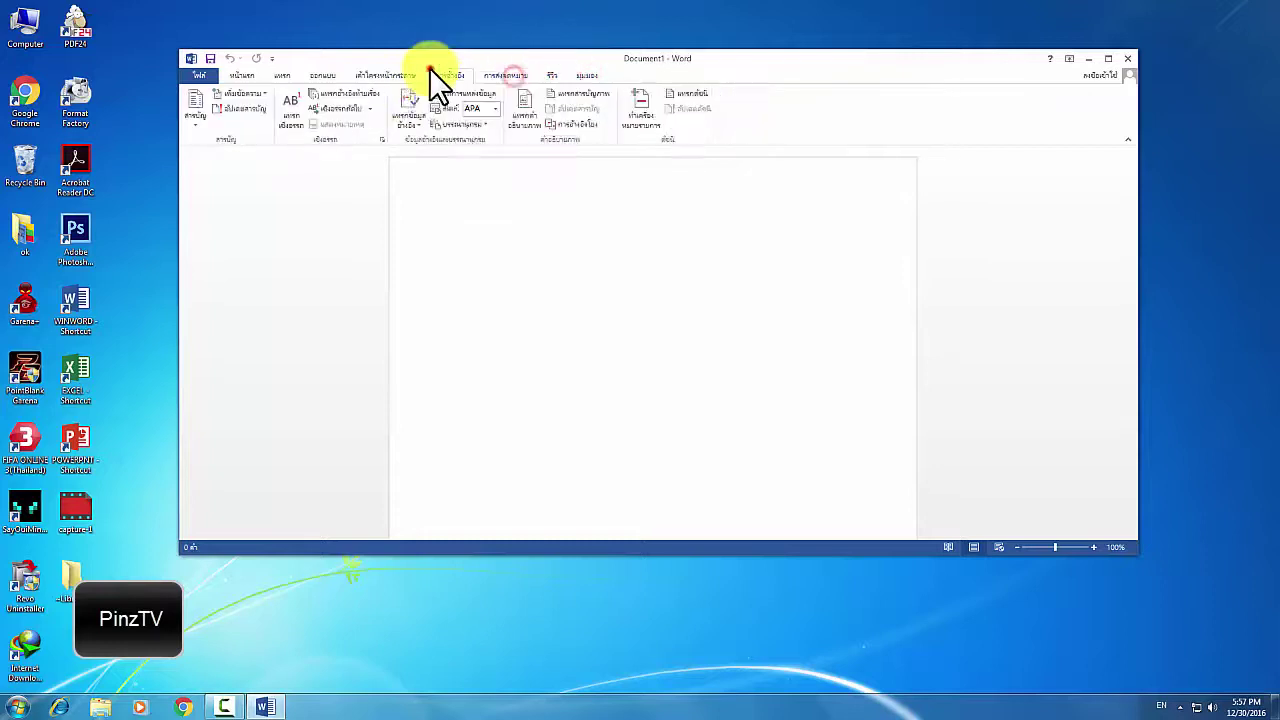
click(385, 76)
click(314, 75)
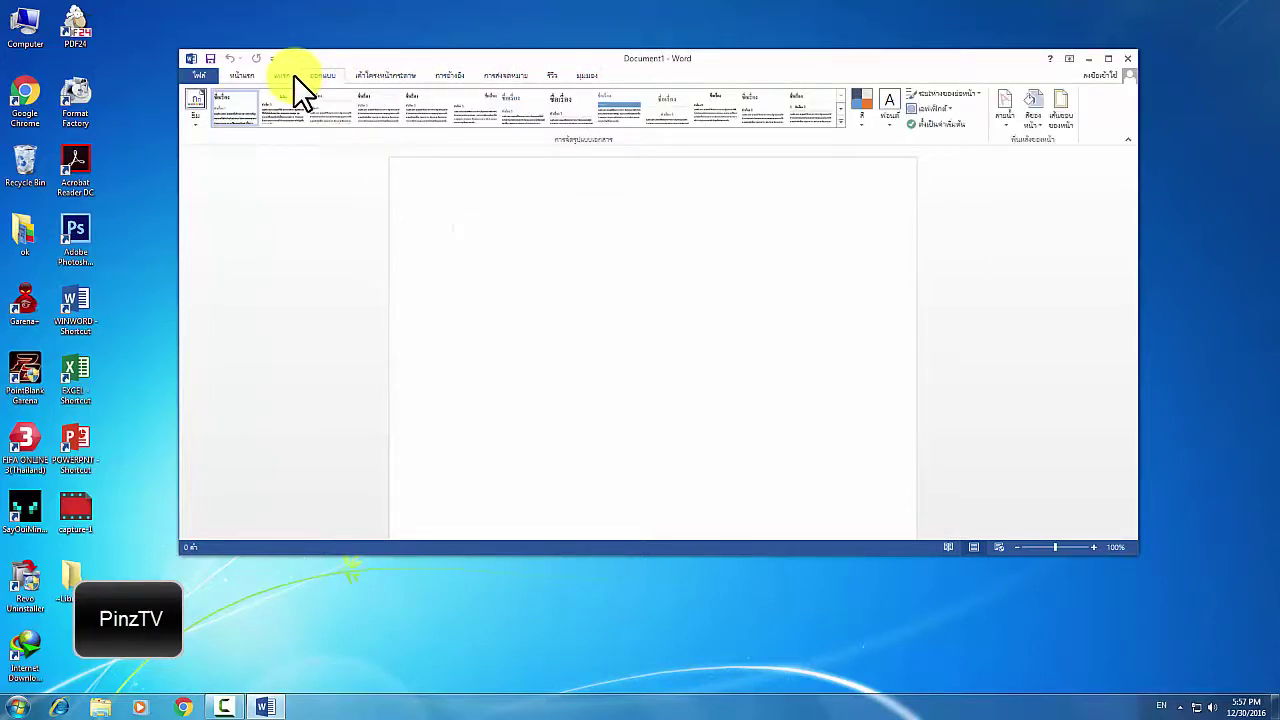
click(279, 76)
click(249, 77)
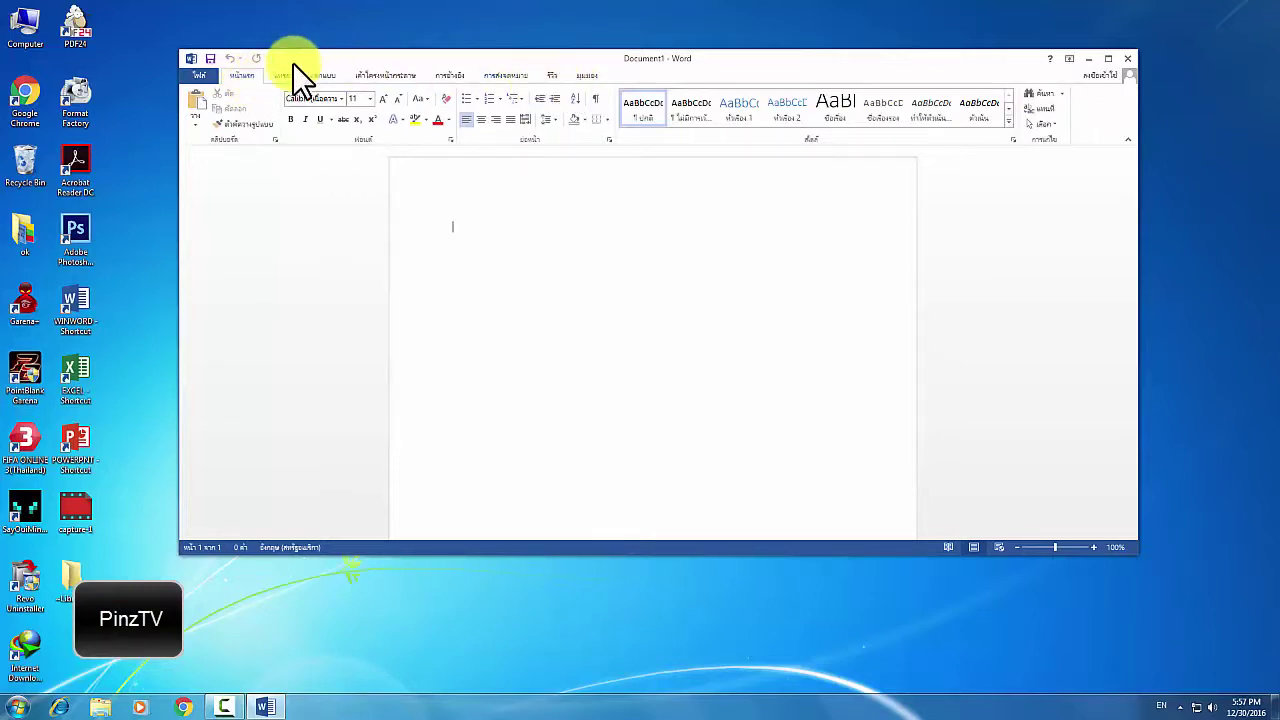
click(377, 72)
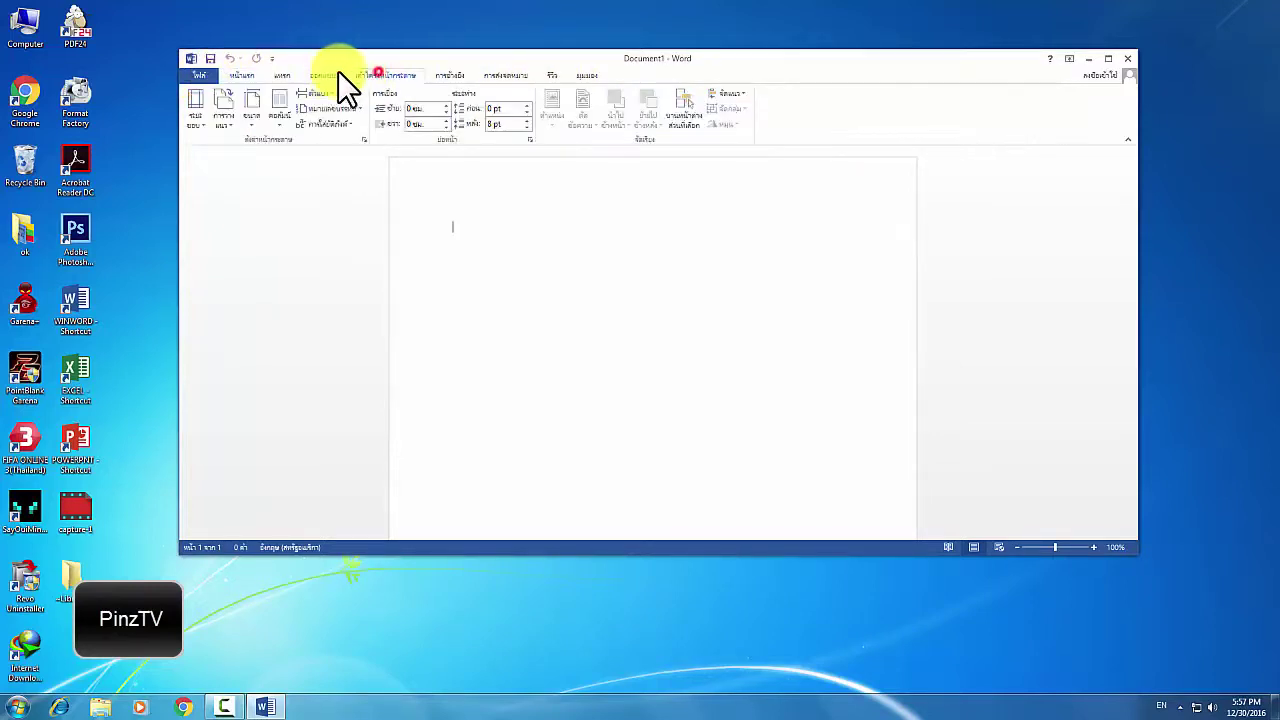
click(321, 74)
click(282, 75)
- In Word's language options, set English (United States) as the default editing language and accept that it applies at the next Office start
click(204, 74)
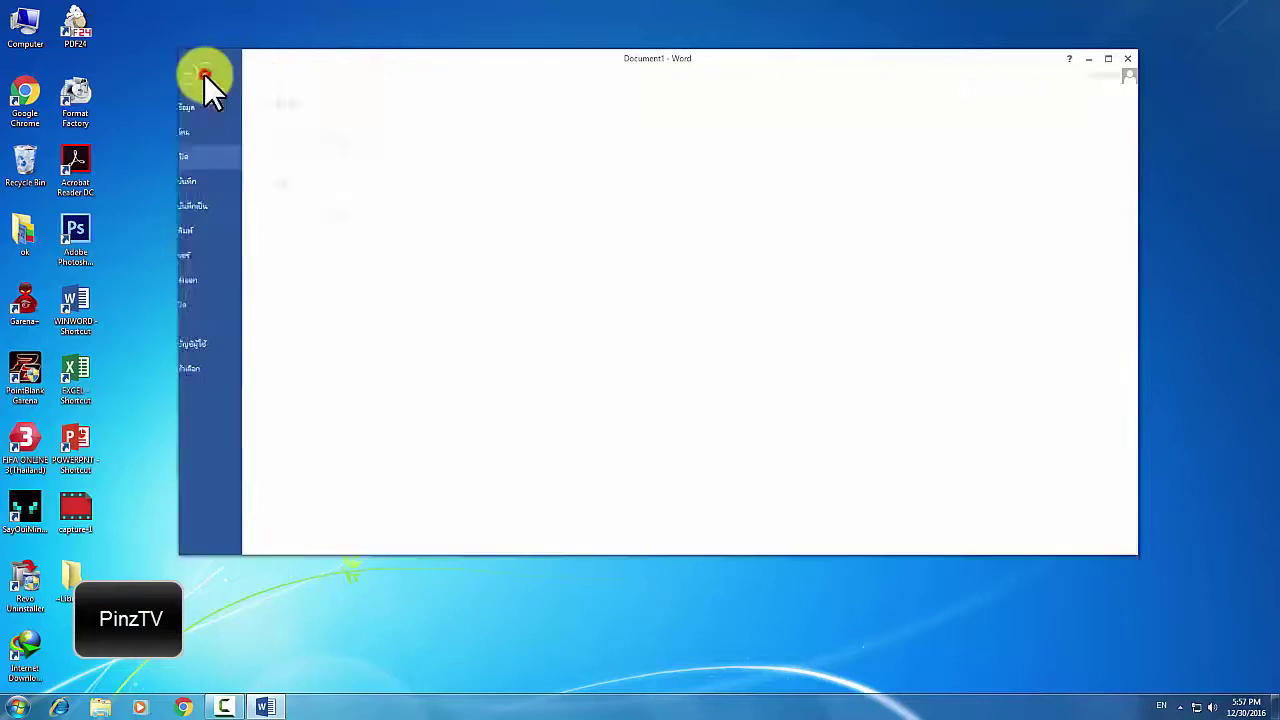
click(213, 369)
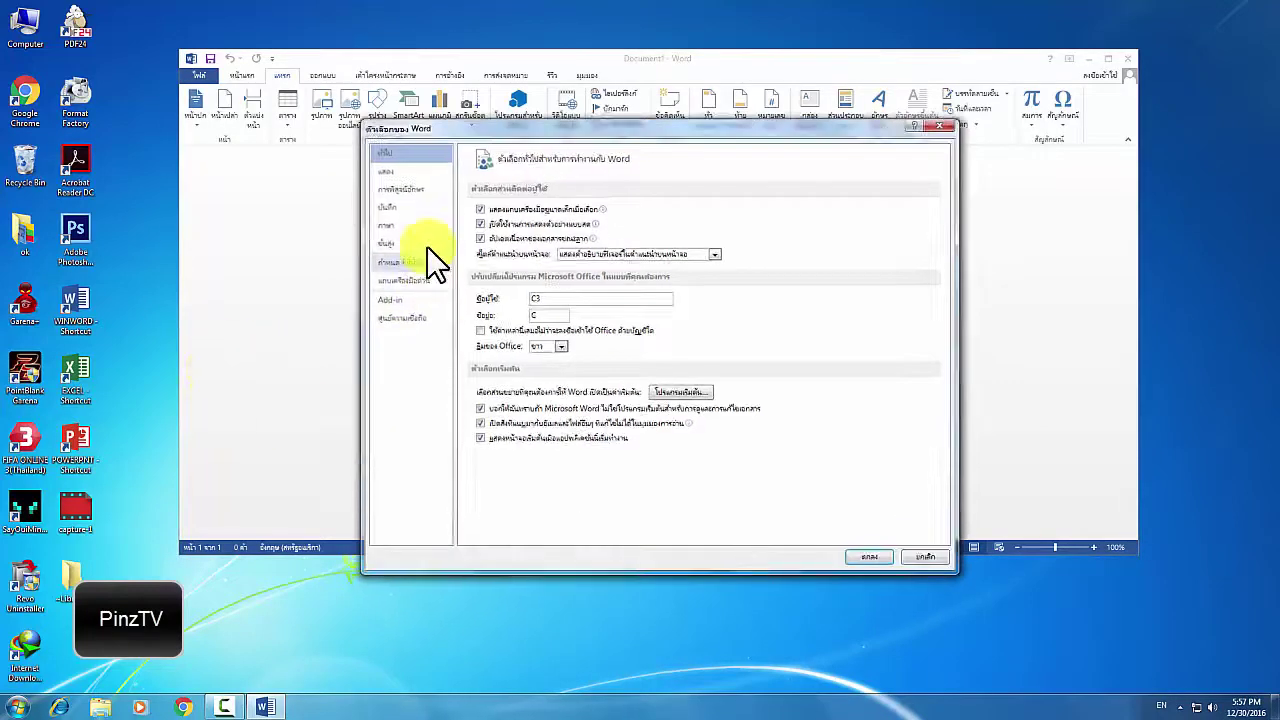
click(398, 226)
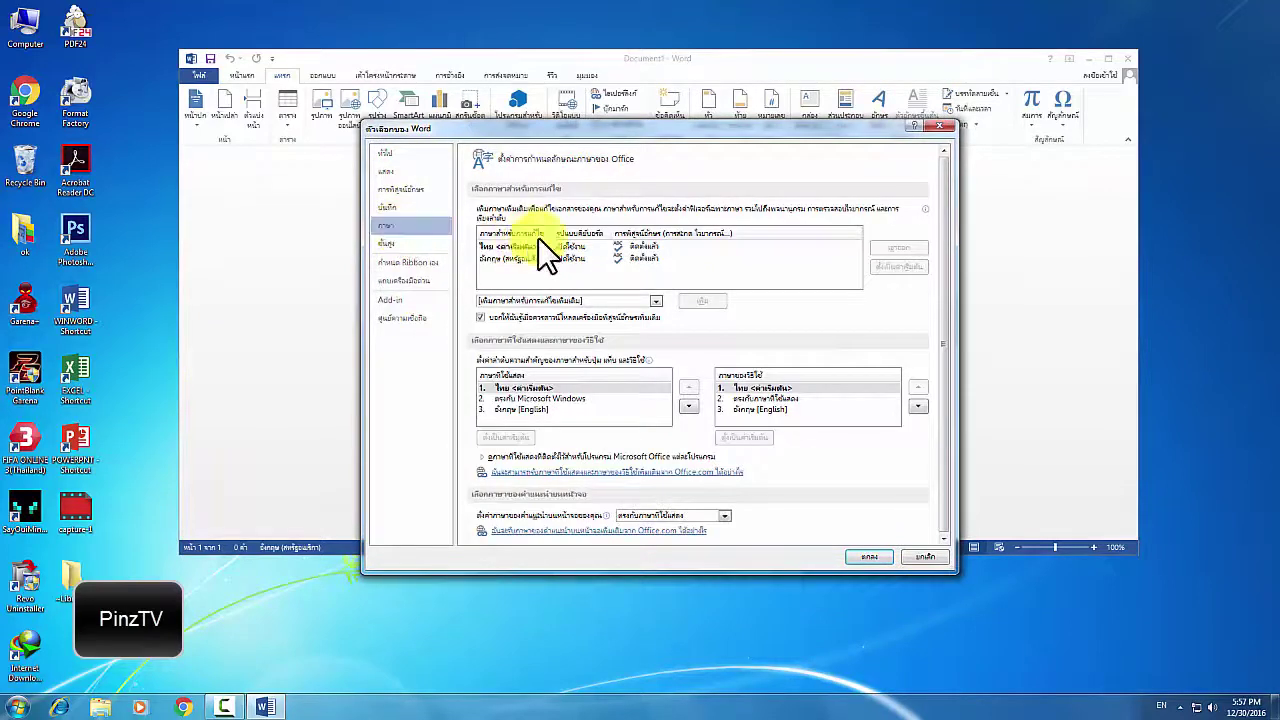
click(512, 259)
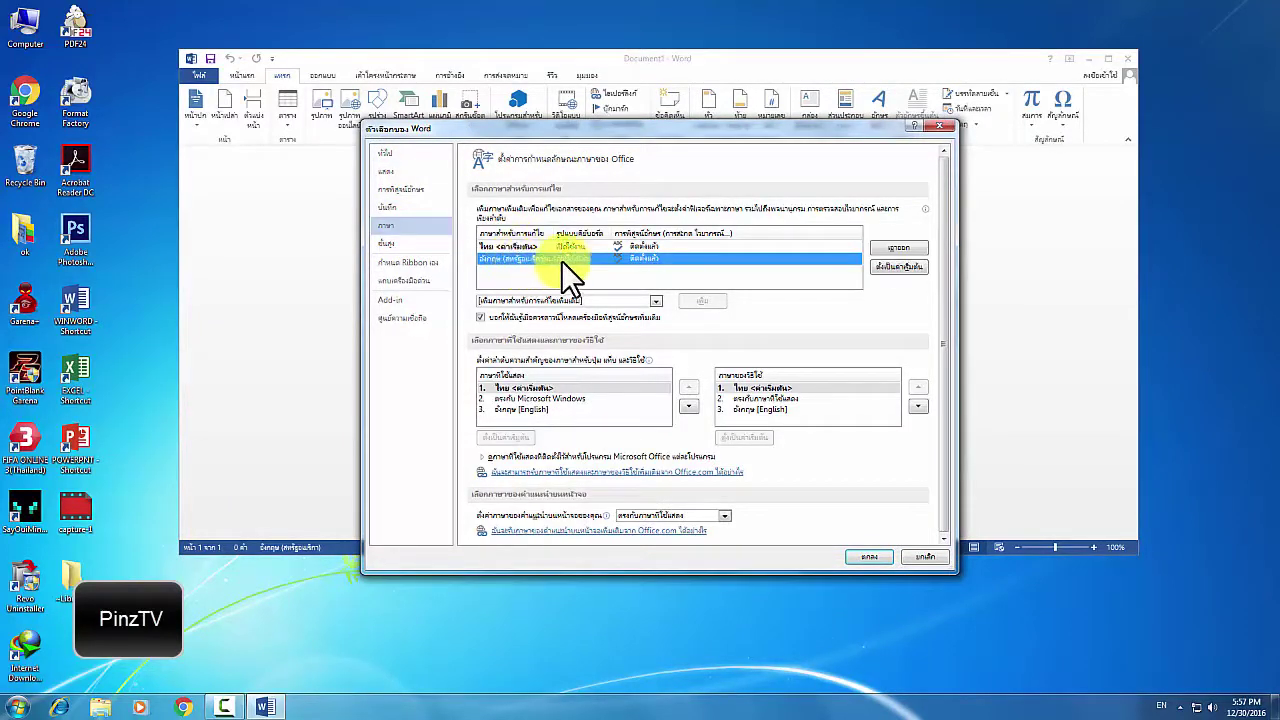
click(905, 266)
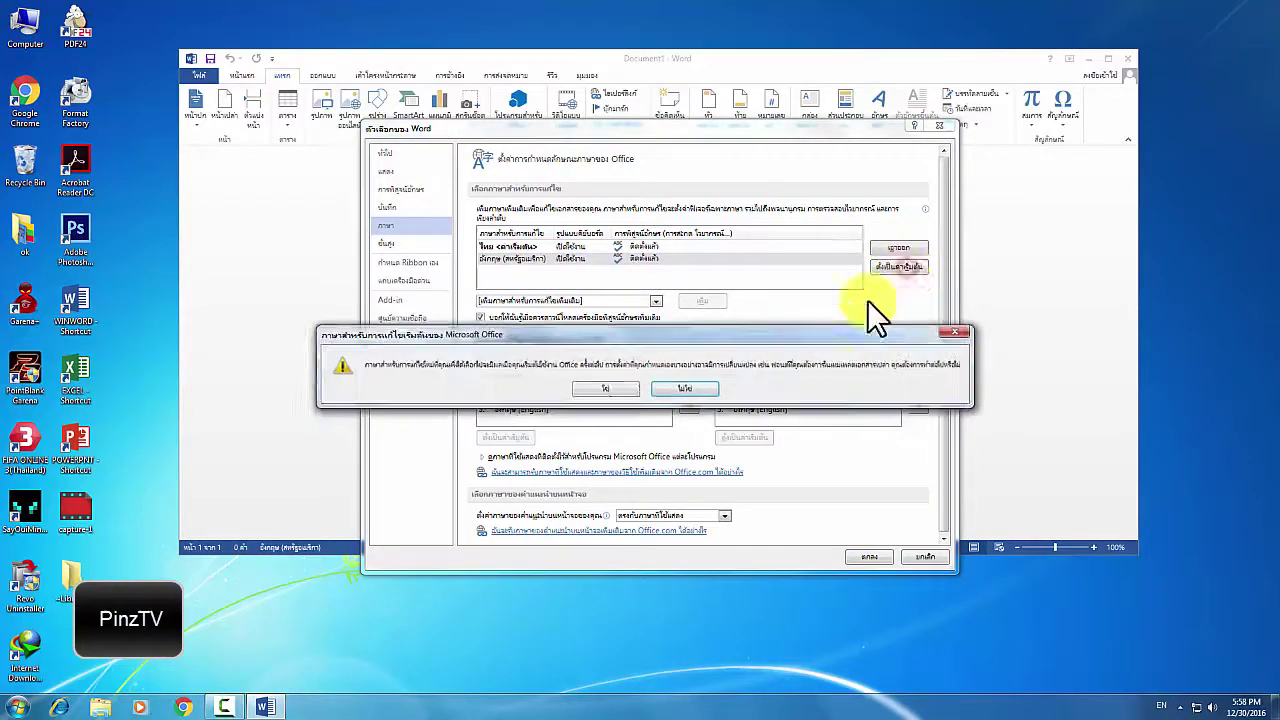
click(618, 389)
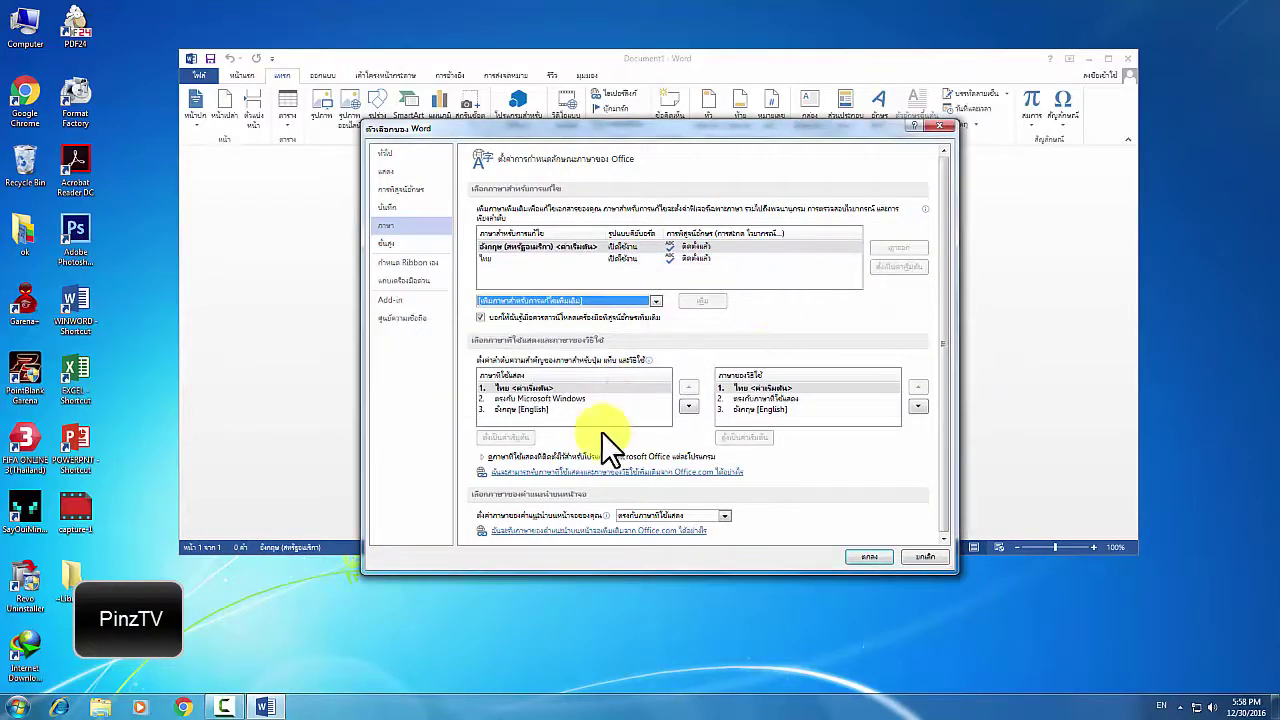
- Set English as the default display and help language, apply the options, and acknowledge the Office restart notice
click(506, 409)
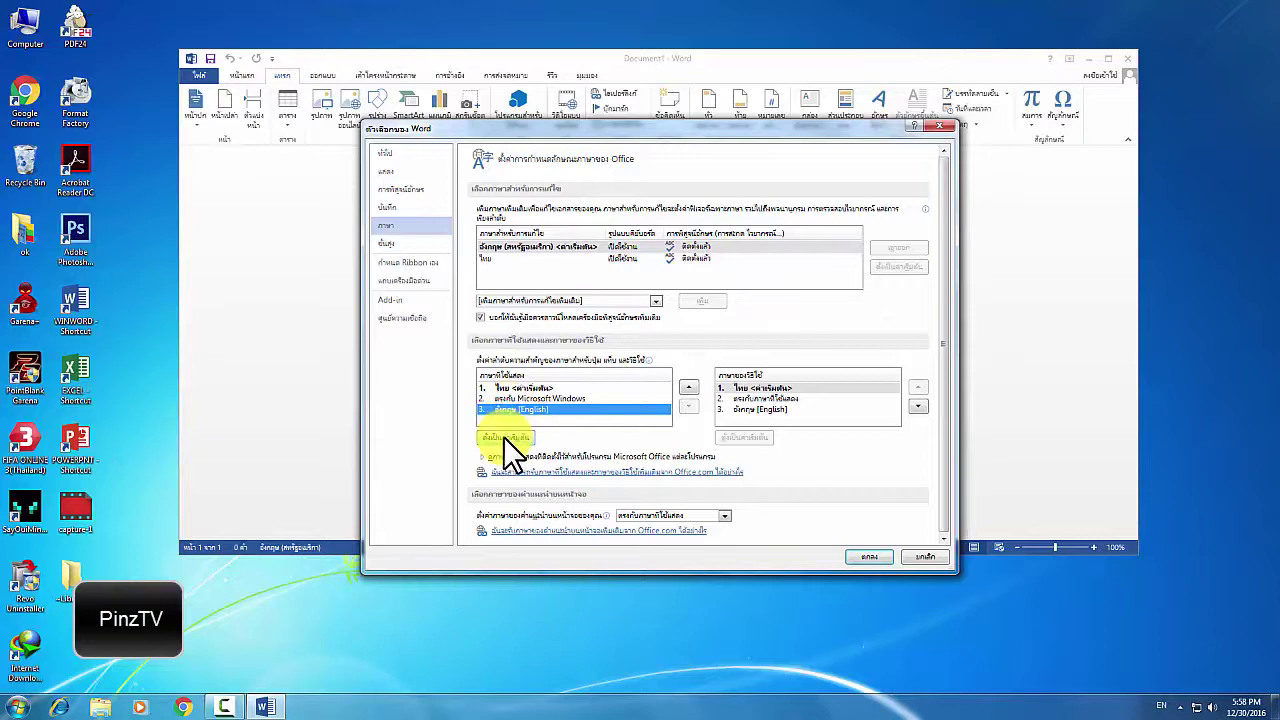
click(505, 436)
click(769, 409)
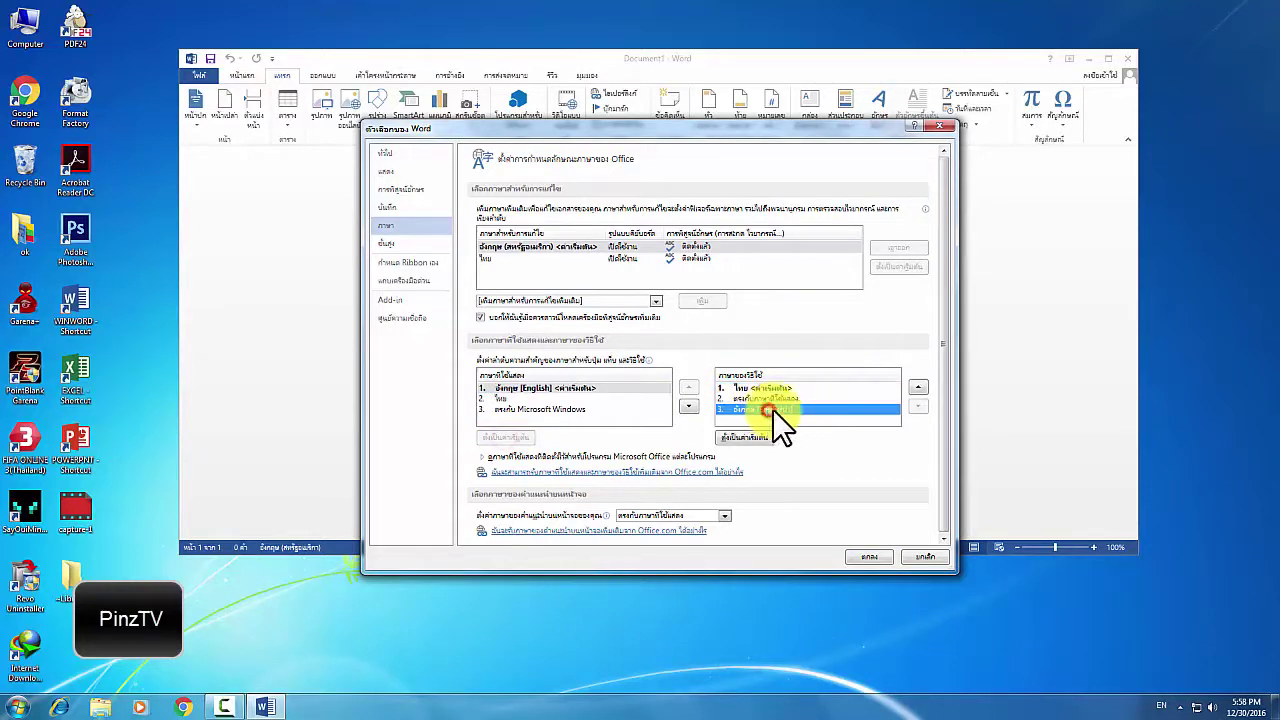
click(744, 438)
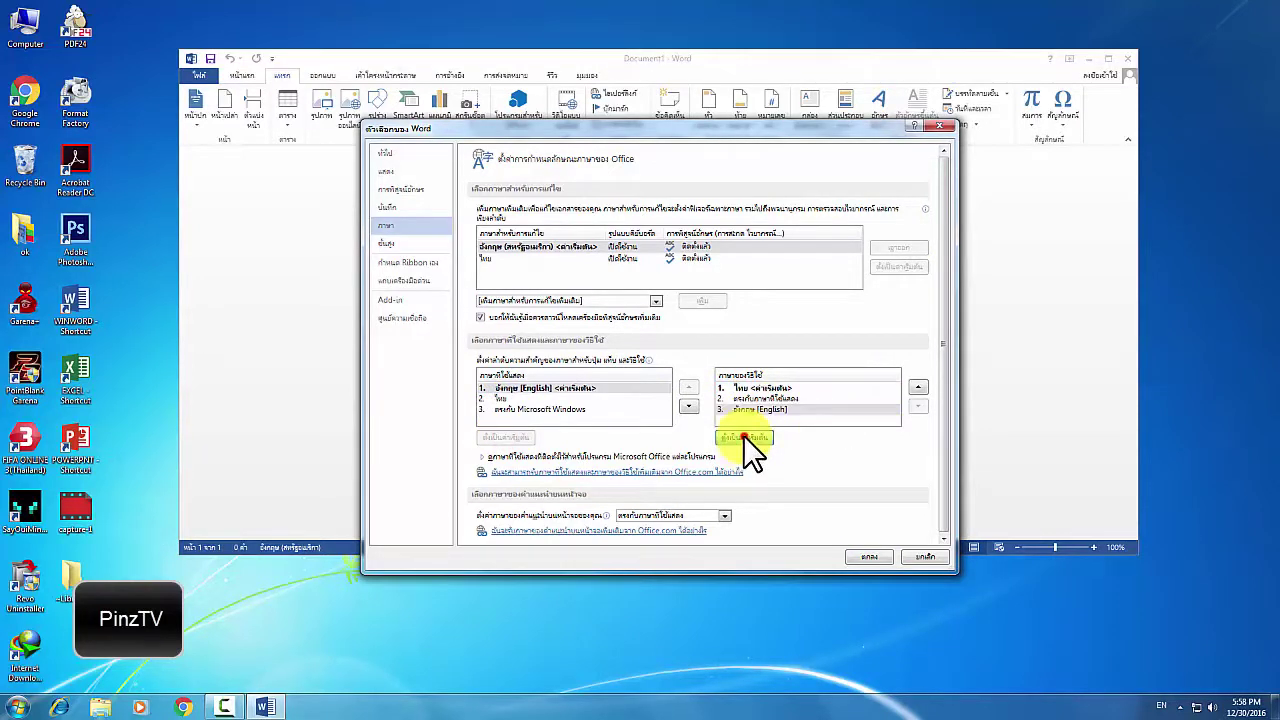
click(869, 557)
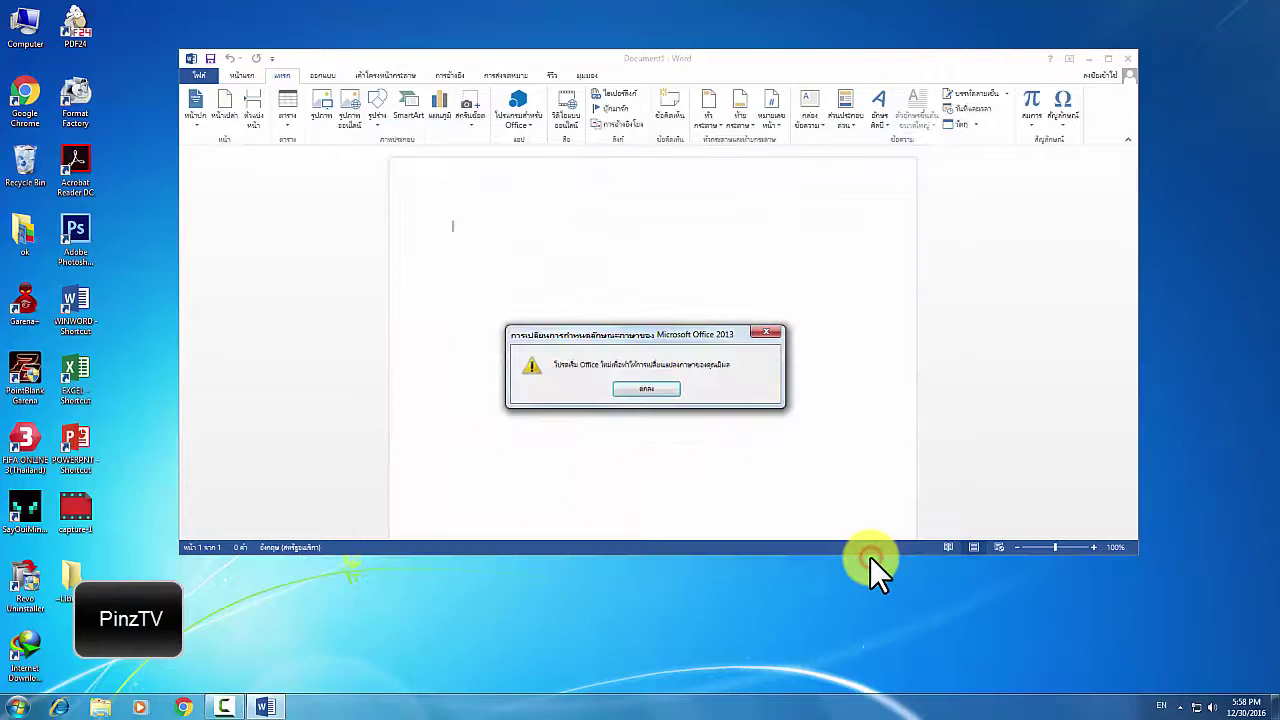
click(655, 387)
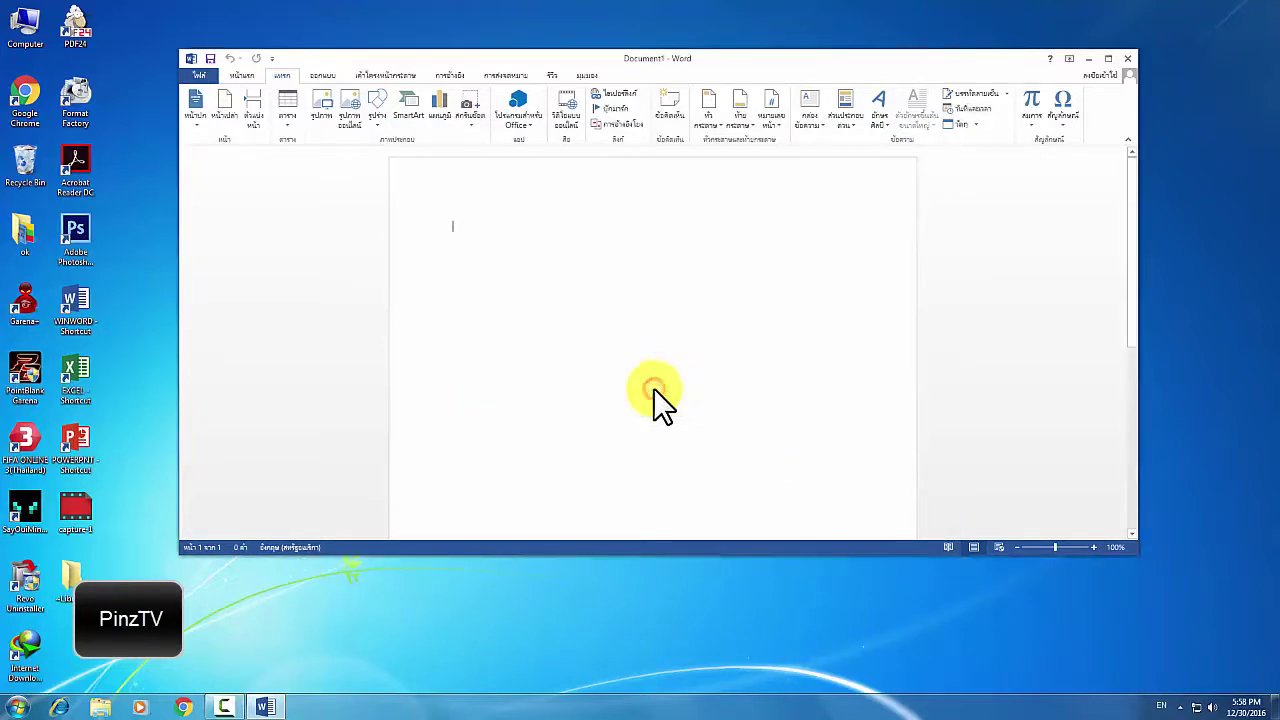
- Restart Word with a blank document to load the English language settings
click(1129, 58)
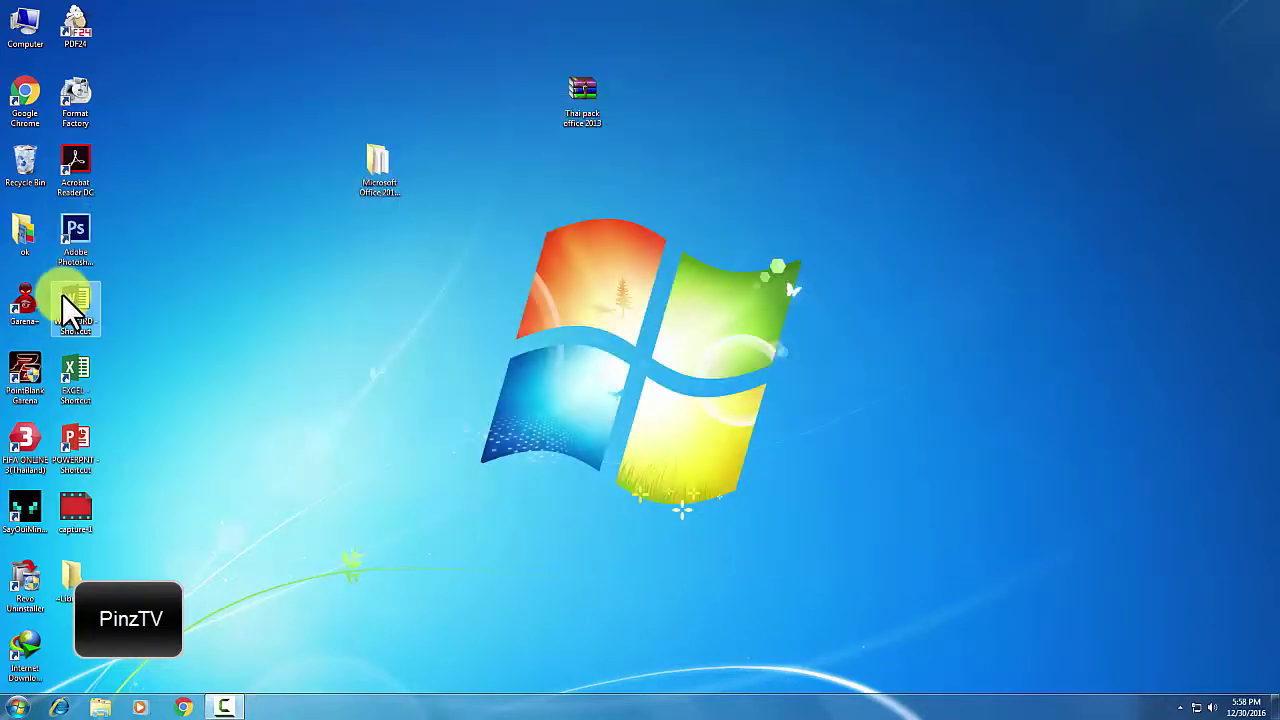
double_click(64, 300)
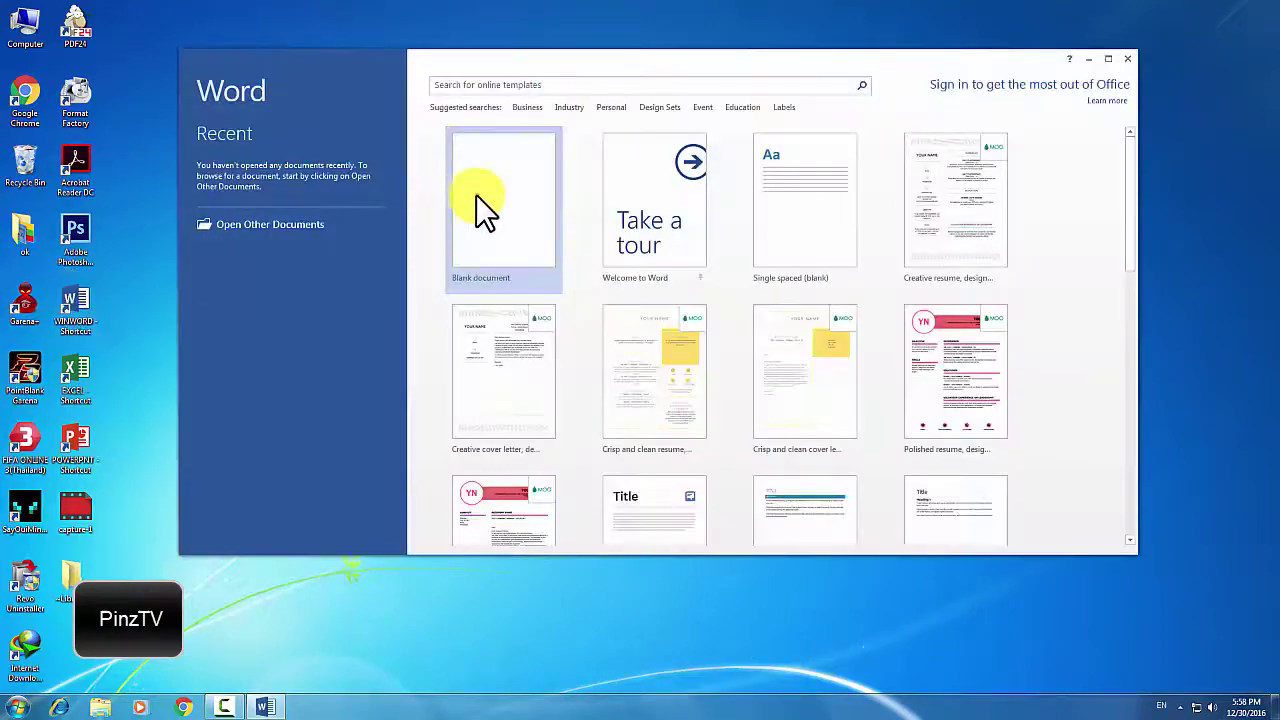
click(476, 195)
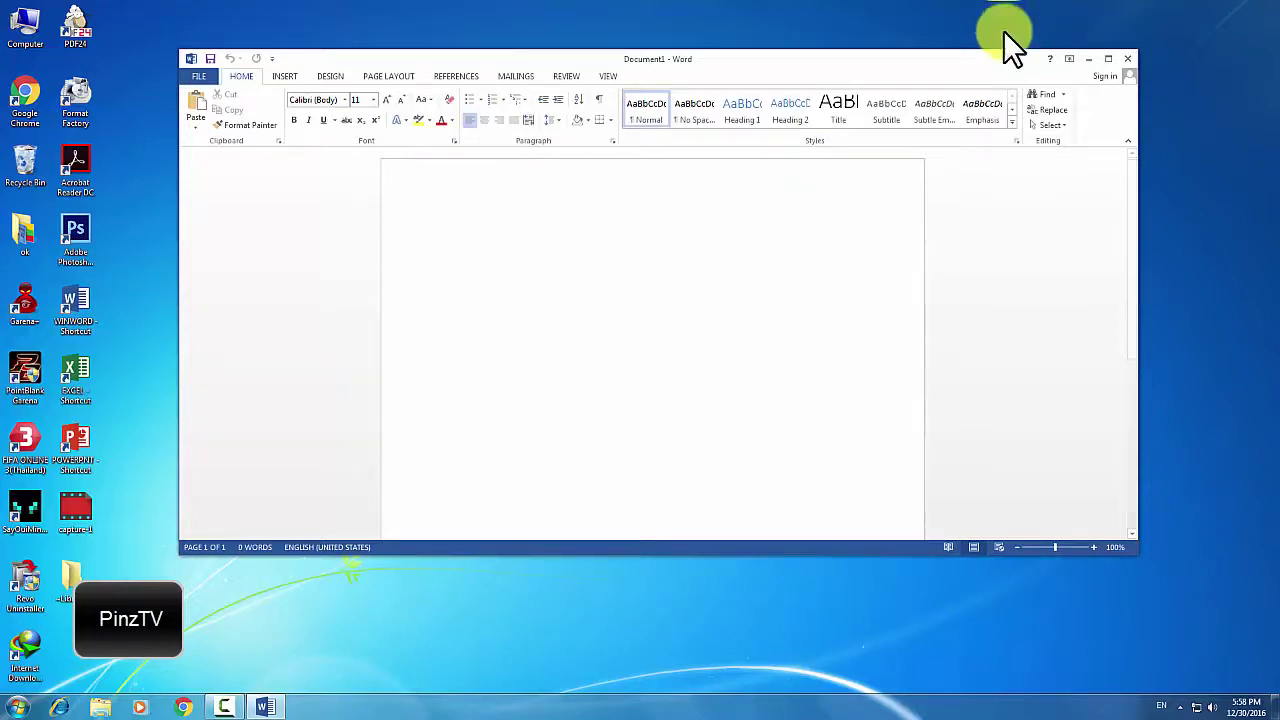
- Maximise the Word window to check the interface language, and close Word
click(1108, 58)
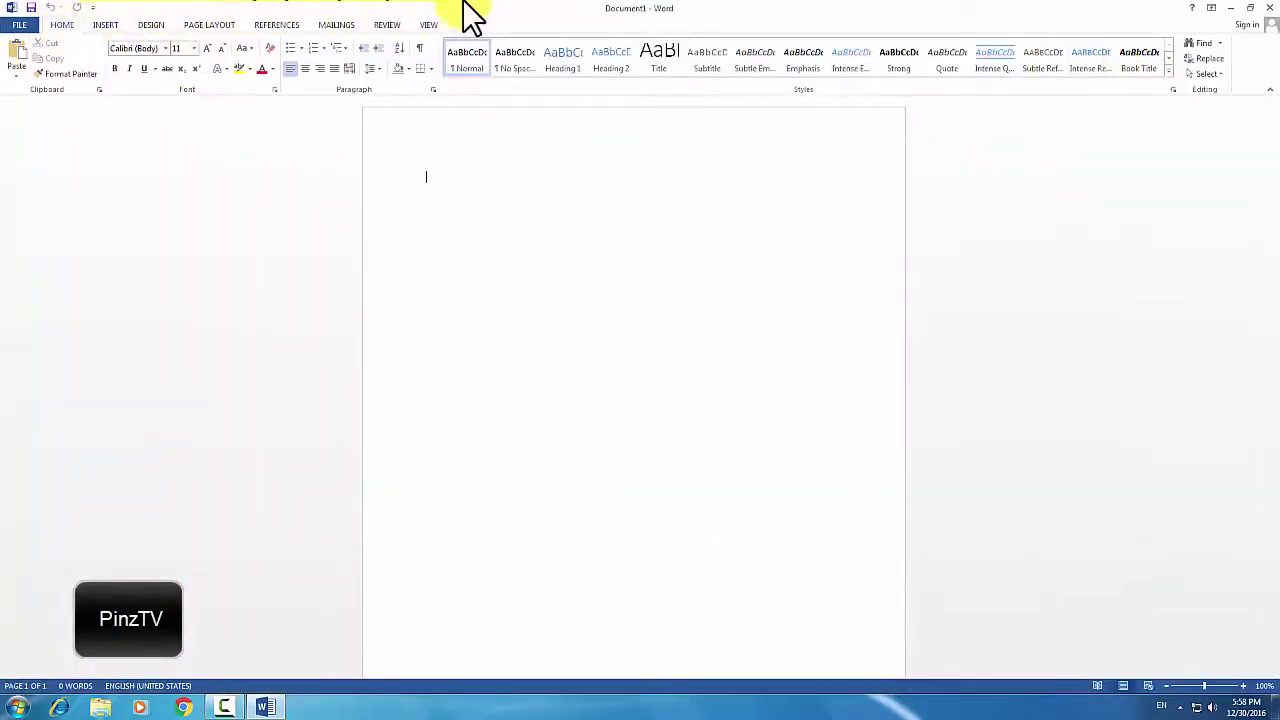
click(625, 284)
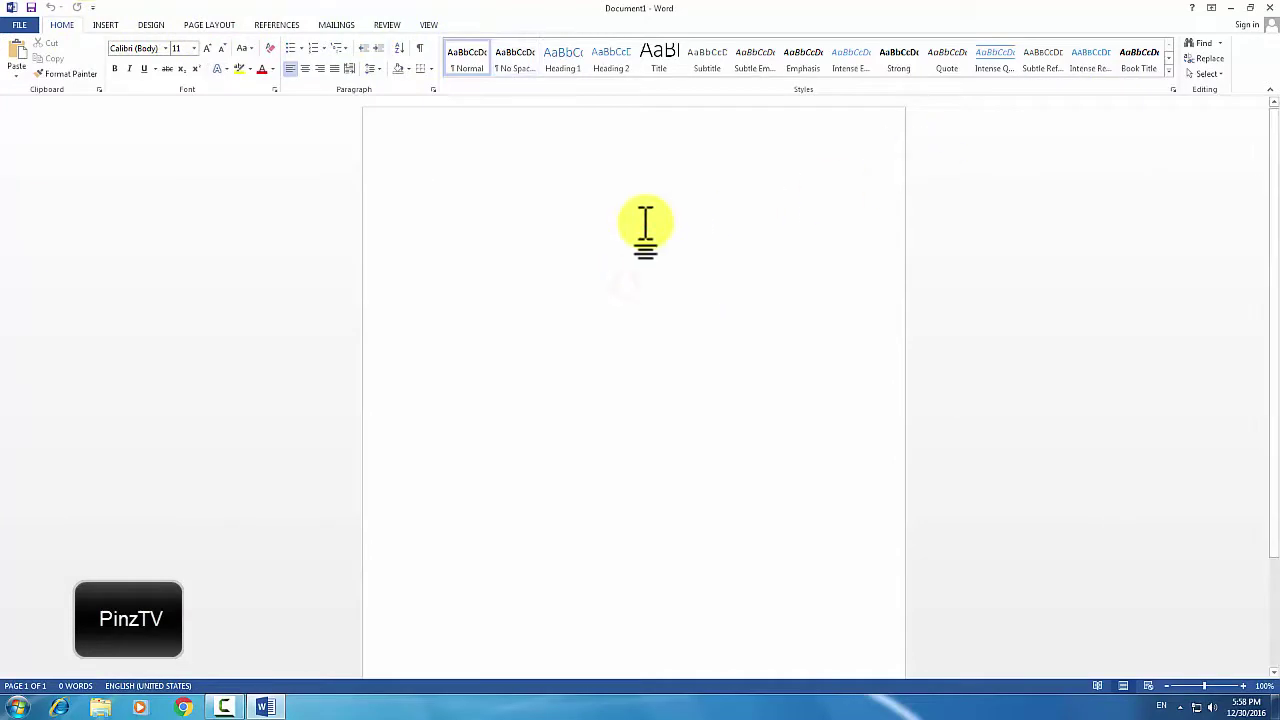
click(1268, 9)
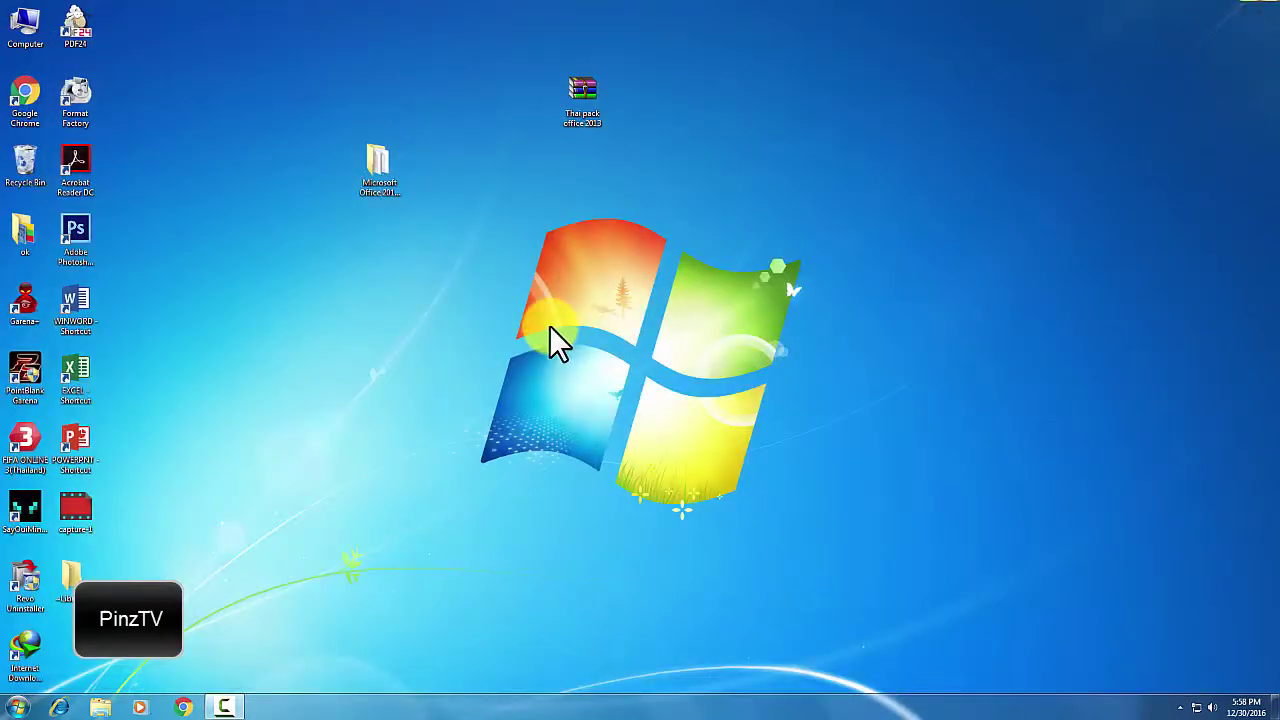